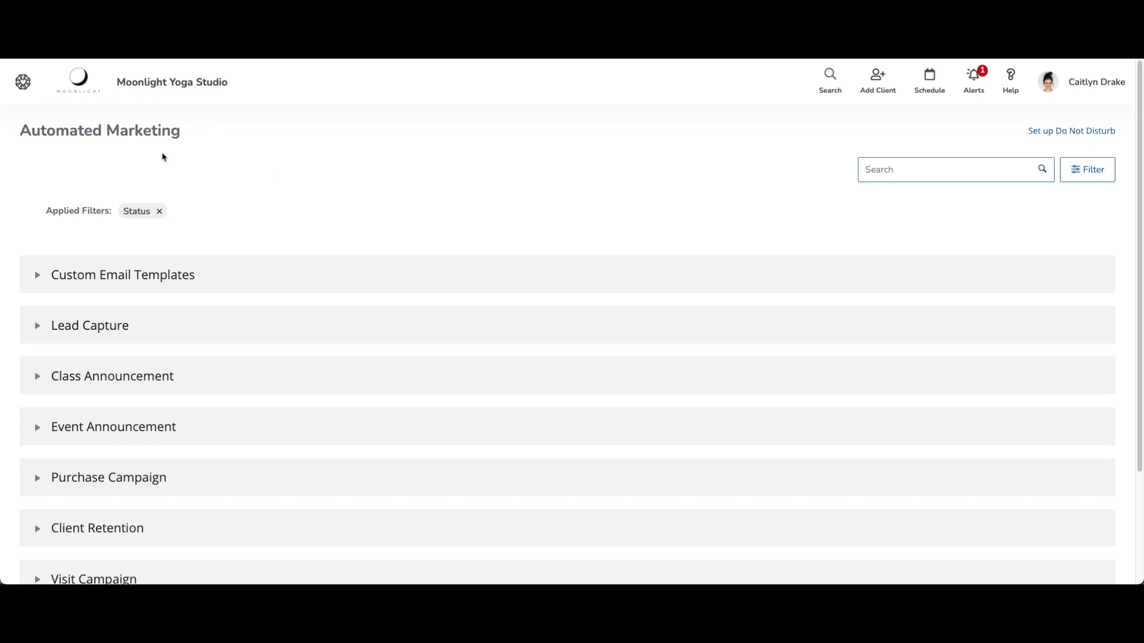
- Open the main navigation menu from the Automated Marketing page
{"action": "left_click", "coordinate": [23, 83]}
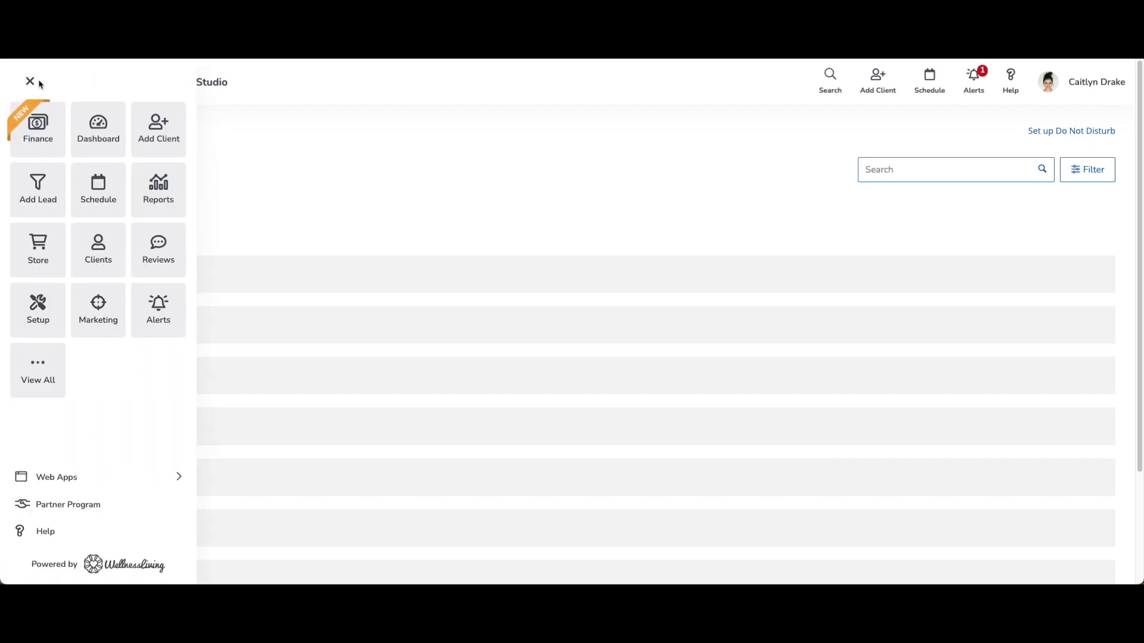
- Go to the Automated Marketing page through View All > Marketing
{"action": "left_click", "coordinate": [114, 318]}
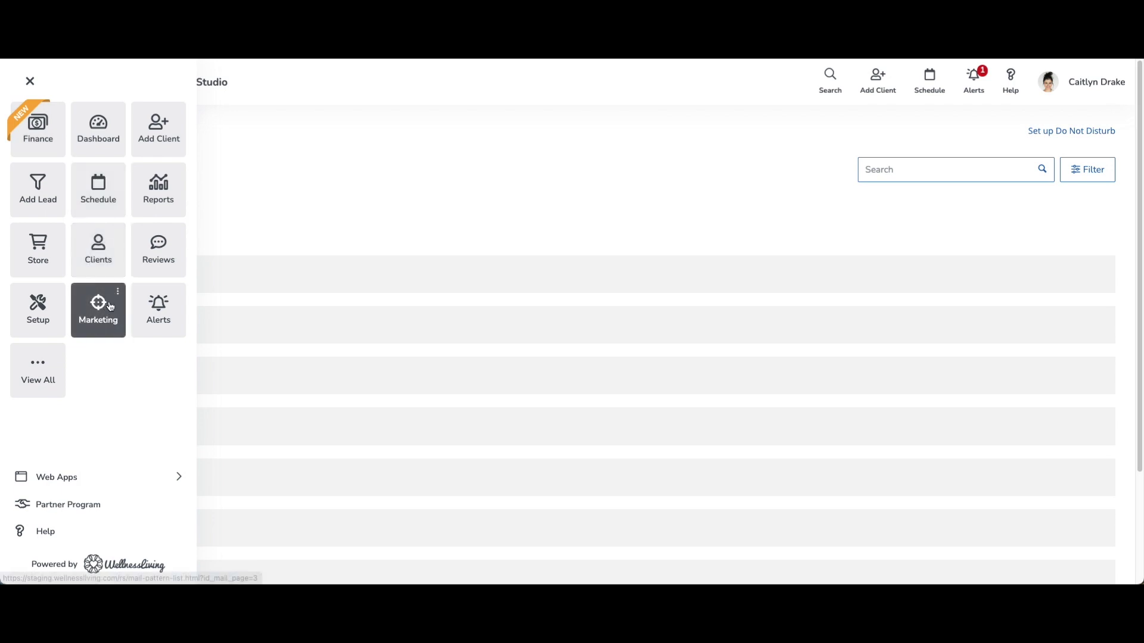
{"action": "left_click", "coordinate": [39, 377]}
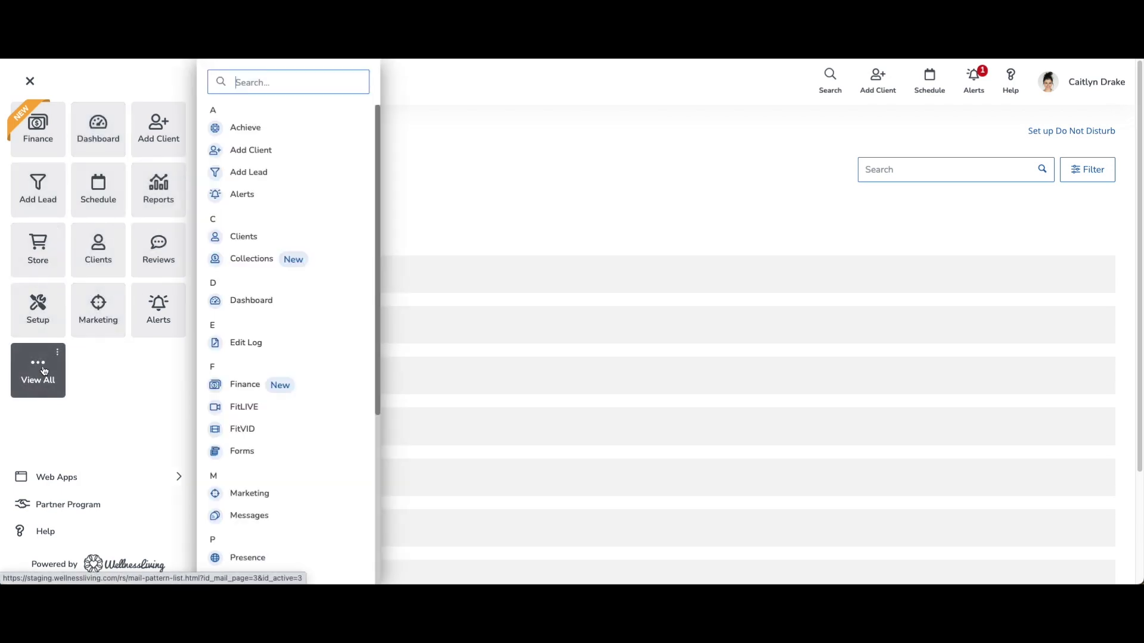
{"action": "scroll", "coordinate": [320, 395], "scroll_direction": "down", "scroll_amount": 2}
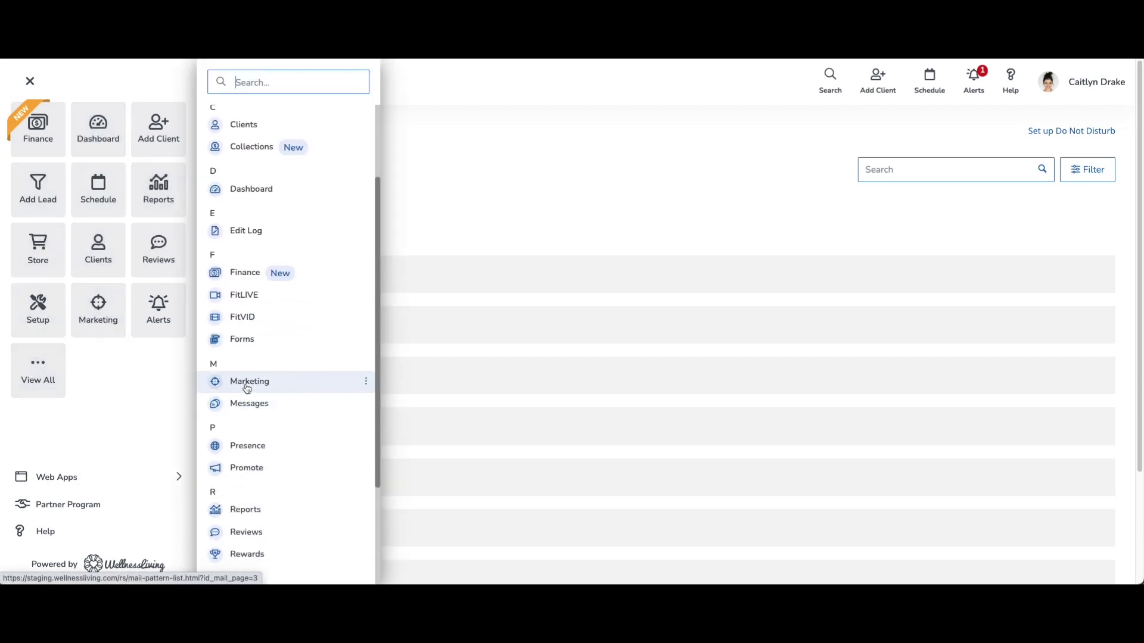
{"action": "left_click", "coordinate": [435, 219]}
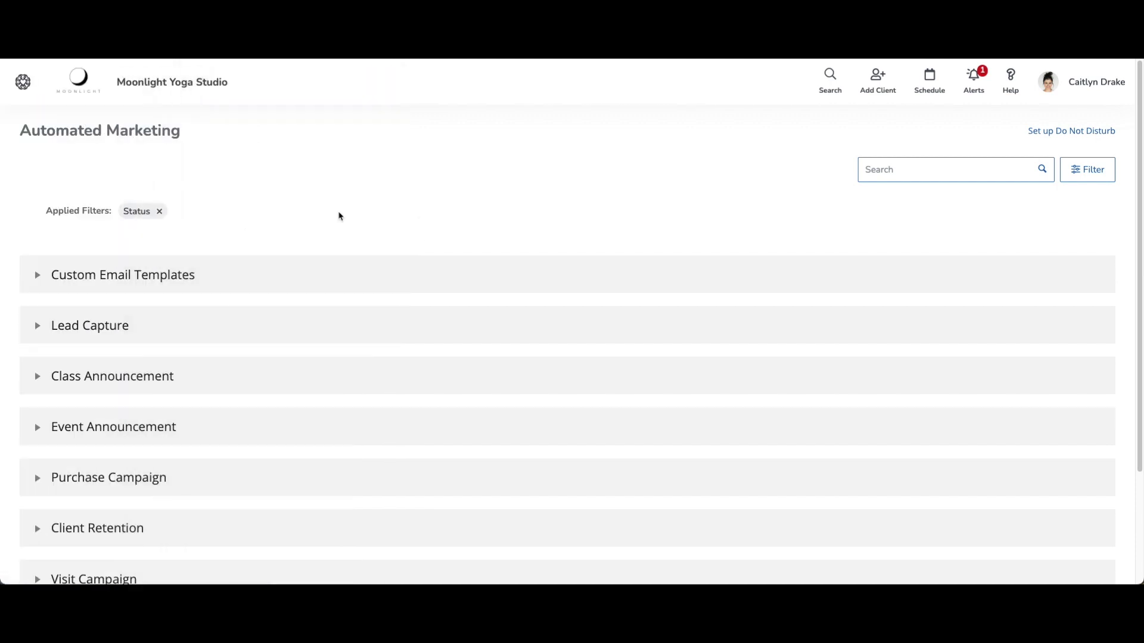
- Add a new Lead Capture email template and open its content in the Visual Editor
{"action": "left_click", "coordinate": [87, 327]}
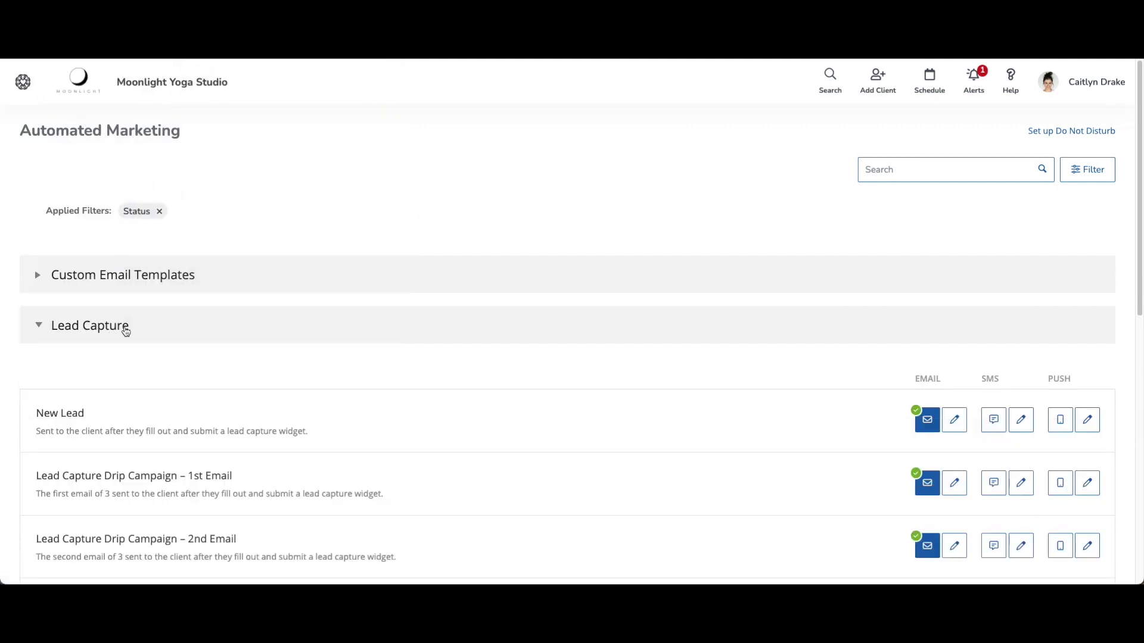
{"action": "scroll", "coordinate": [136, 295], "scroll_direction": "down", "scroll_amount": 2}
{"action": "scroll", "coordinate": [131, 283], "scroll_direction": "down", "scroll_amount": 3}
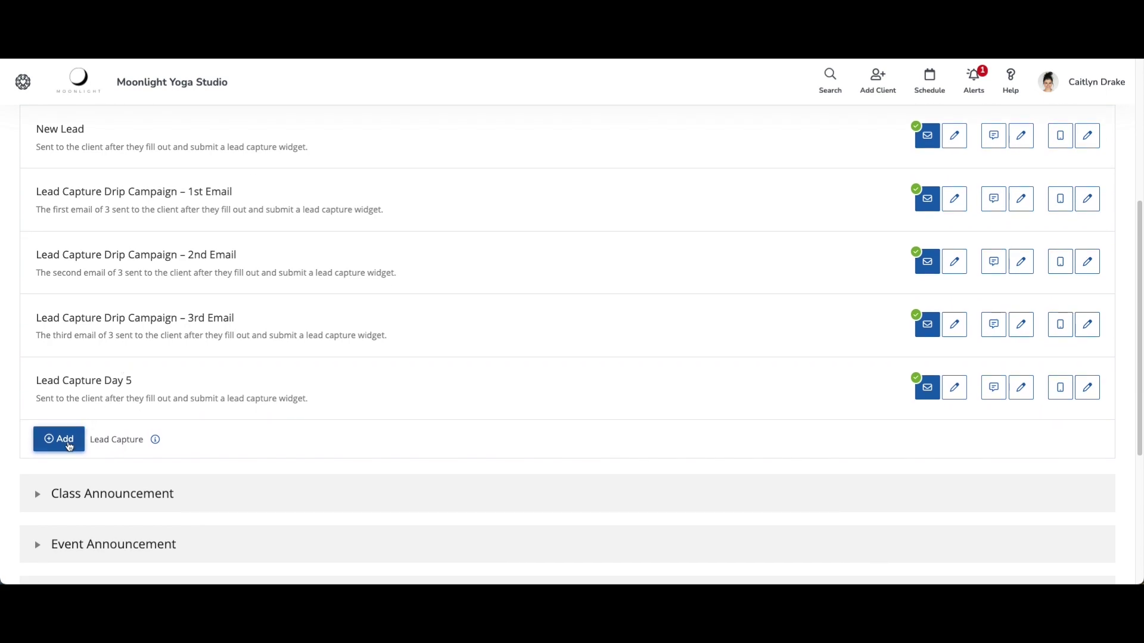
{"action": "left_click", "coordinate": [68, 446]}
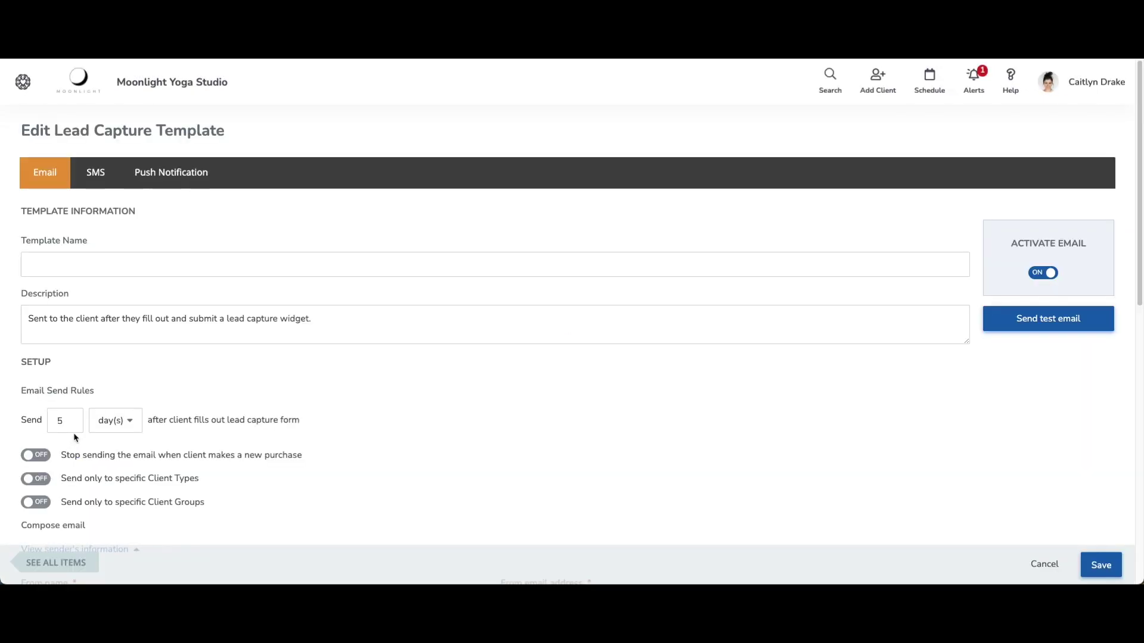
{"action": "scroll", "coordinate": [608, 268], "scroll_direction": "down", "scroll_amount": 10}
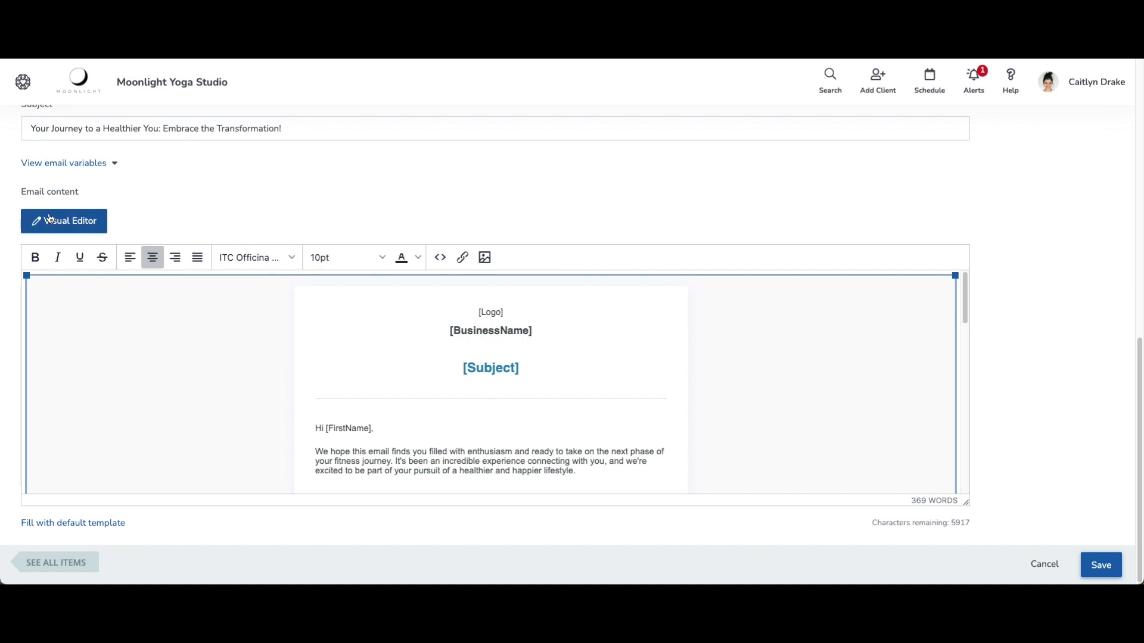
{"action": "left_click", "coordinate": [83, 223]}
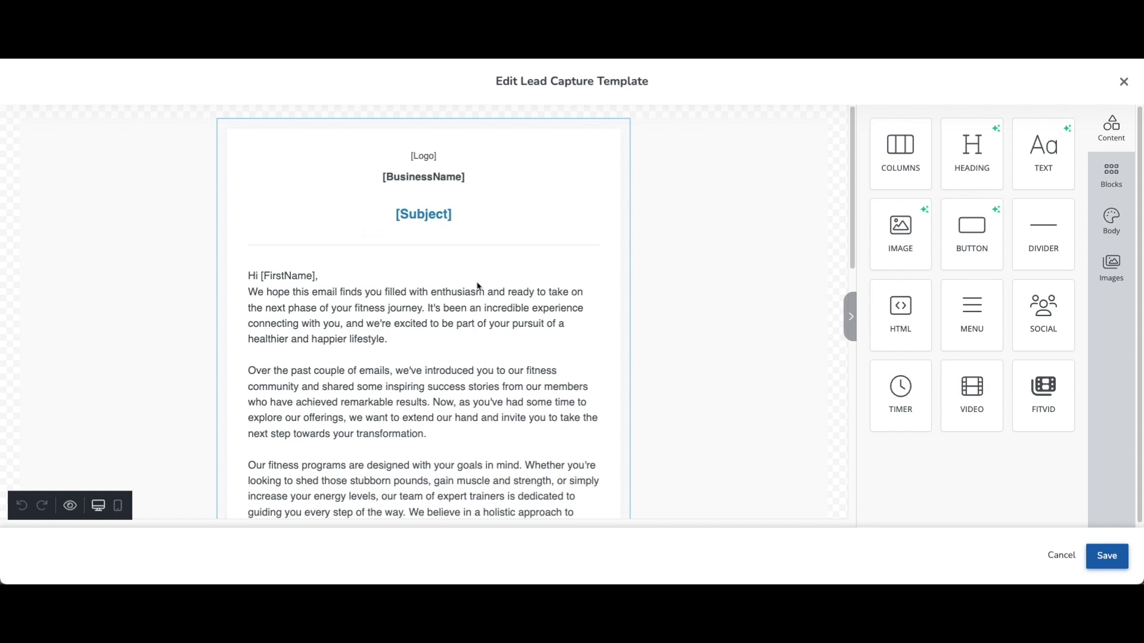
- Select the prefilled HTML content block and delete it, leaving one blank row
{"action": "scroll", "coordinate": [497, 243], "scroll_direction": "down", "scroll_amount": 2}
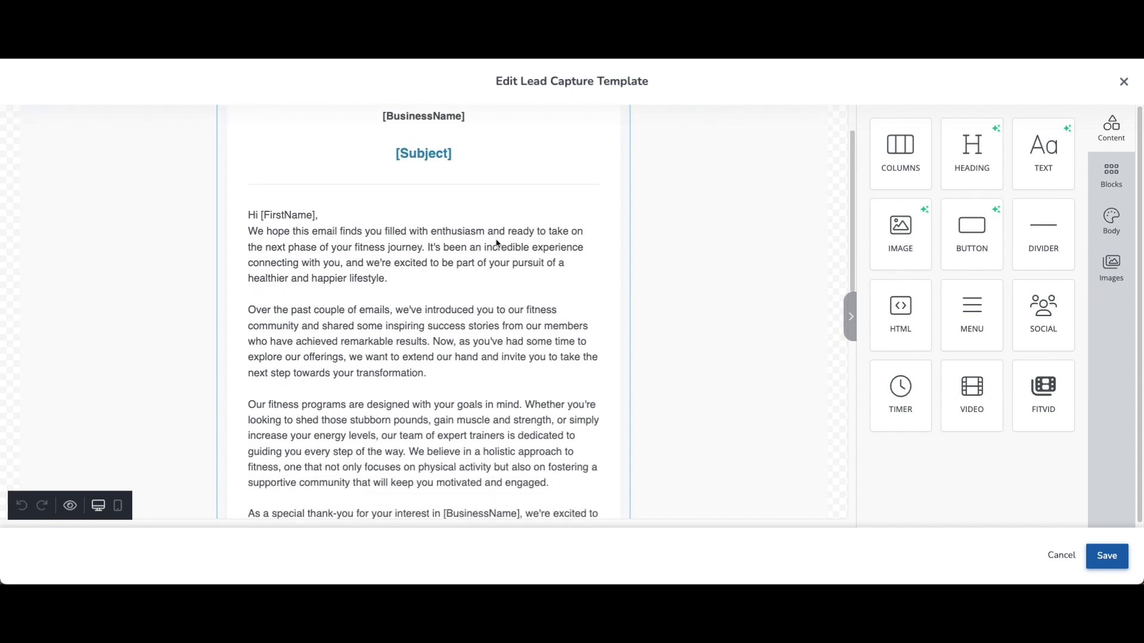
{"action": "left_click", "coordinate": [498, 243]}
{"action": "scroll", "coordinate": [515, 240], "scroll_direction": "down", "scroll_amount": 9}
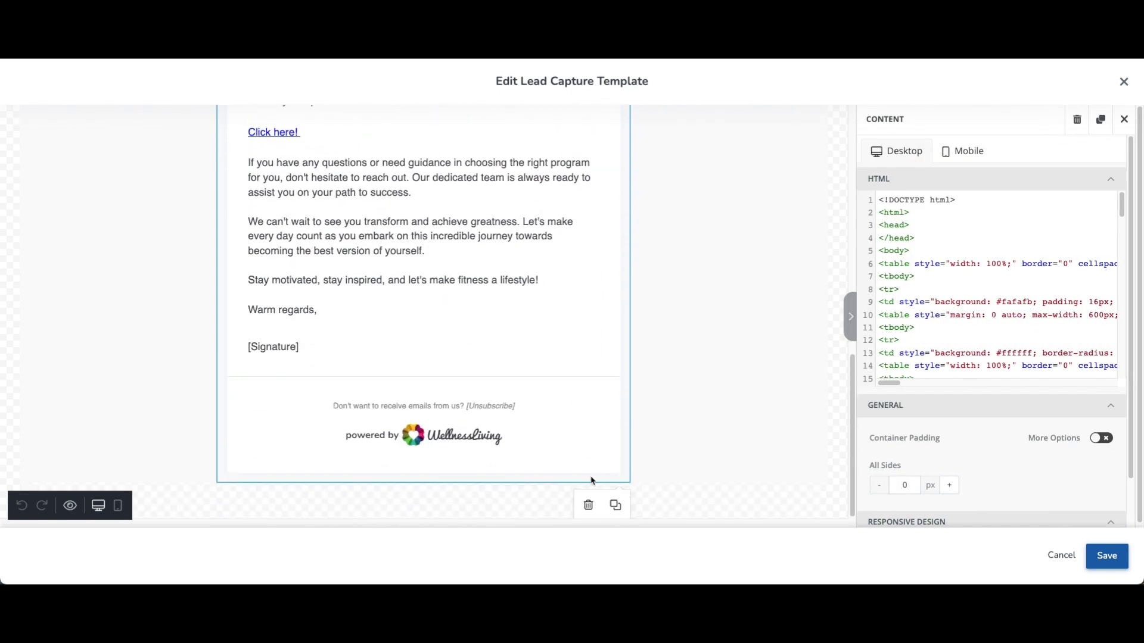
{"action": "left_click", "coordinate": [589, 507]}
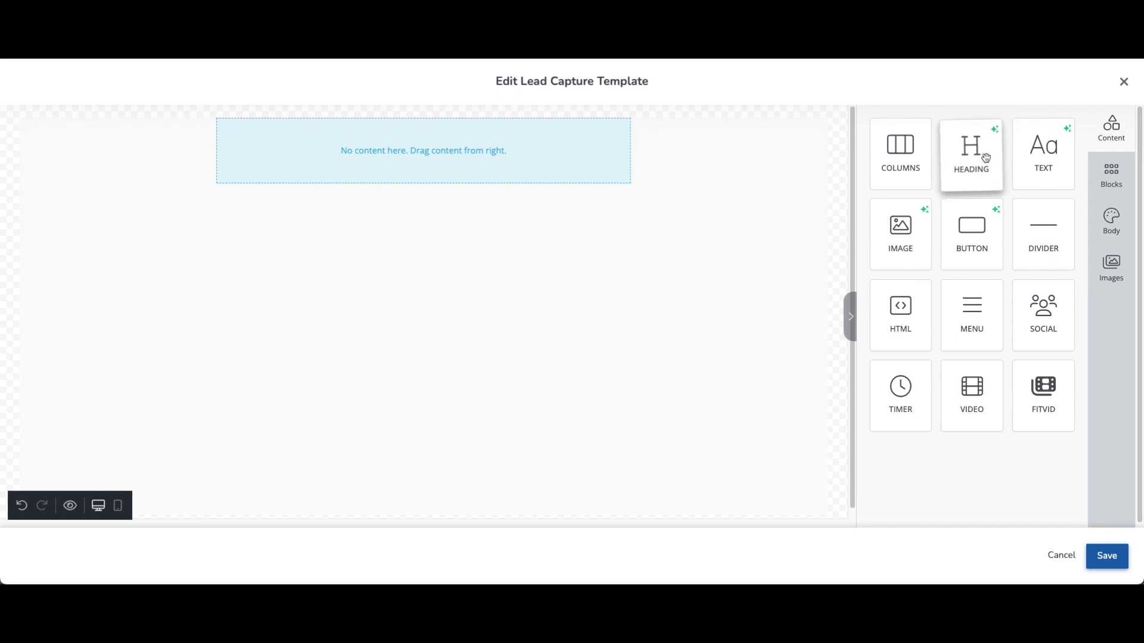
- Drop a Heading block onto the empty row and start Smart Headings AI suggestions
{"action": "left_click_drag", "start_coordinate": [981, 158], "coordinate": [411, 149]}
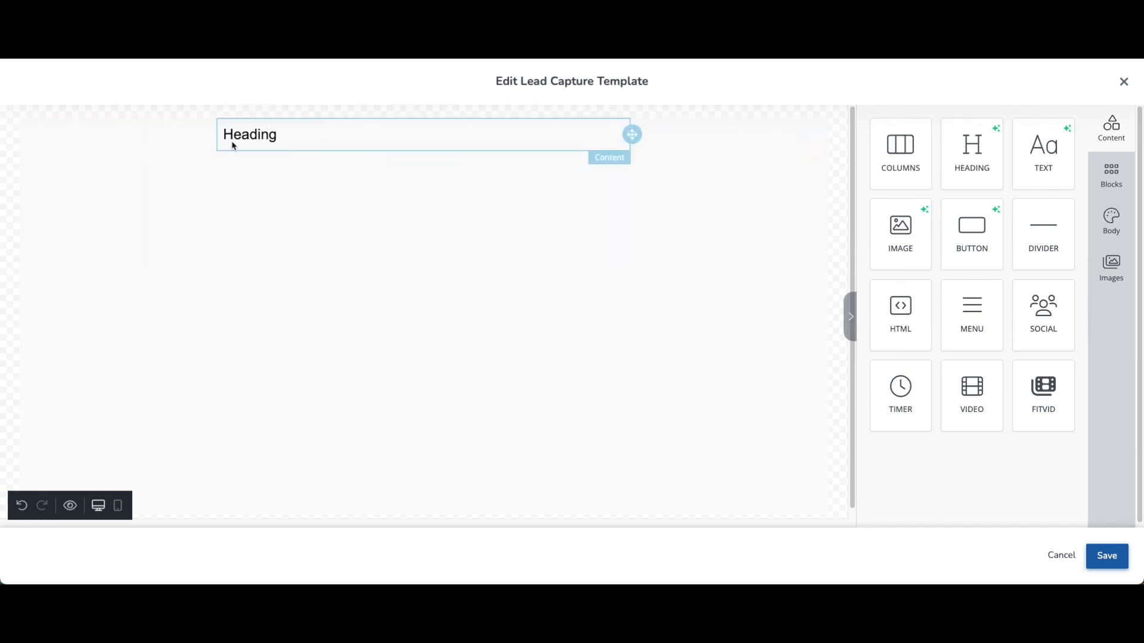
{"action": "left_click", "coordinate": [290, 133]}
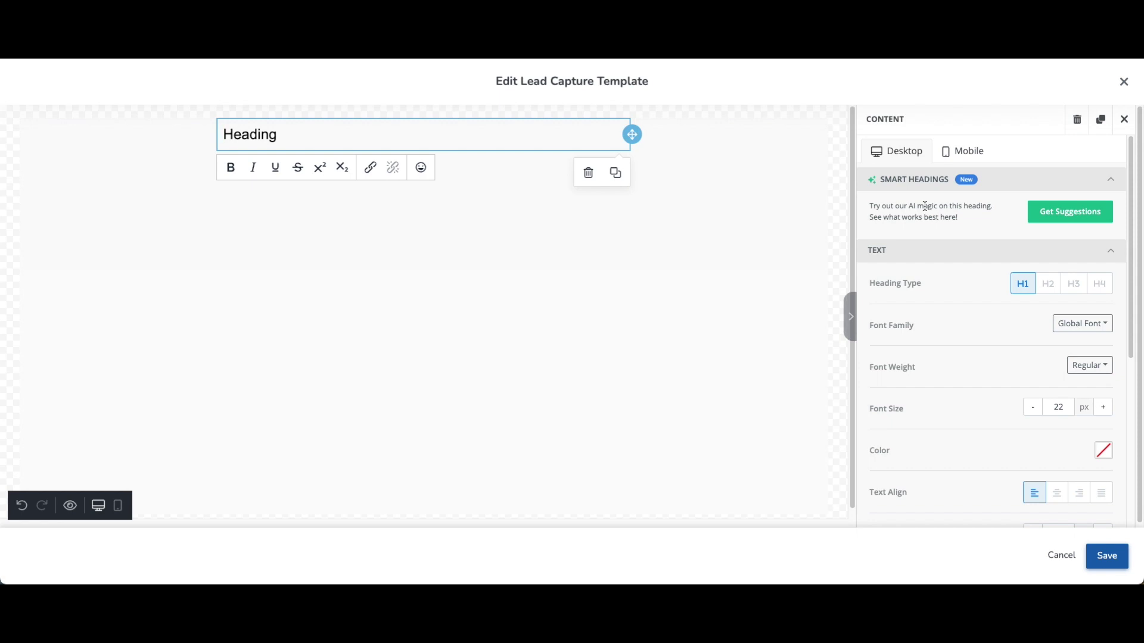
{"action": "left_click", "coordinate": [1058, 221]}
- Enter 'Welcome to Moonlight Yoga Studio' as the Smart Headings idea text
{"action": "left_click", "coordinate": [1058, 221]}
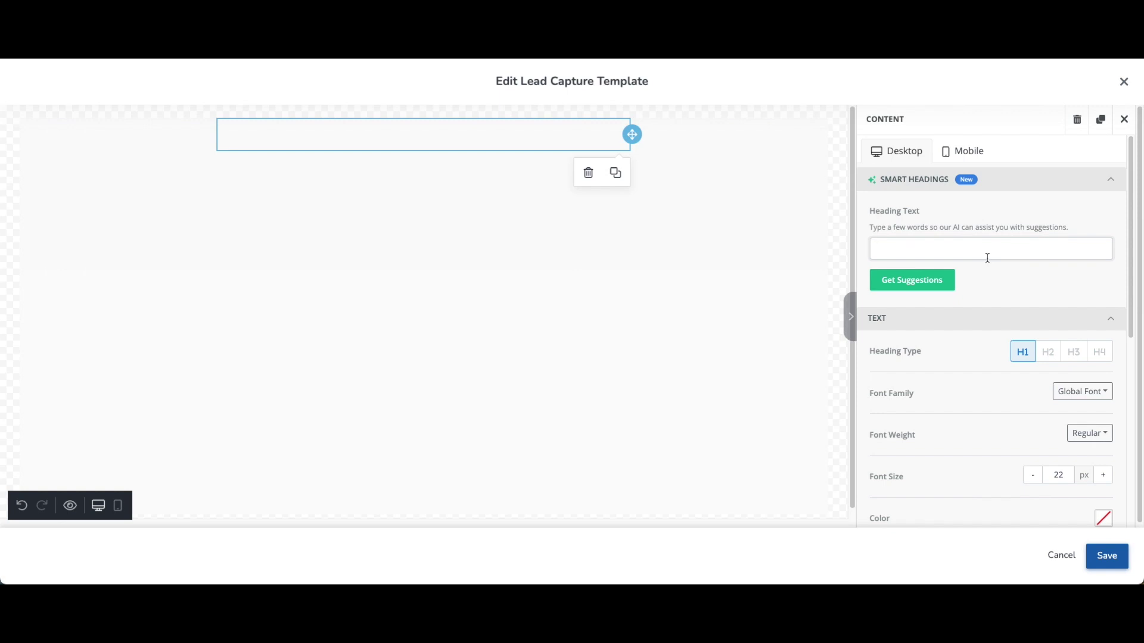
{"action": "type", "text": "Welxom"}
{"action": "key", "text": "BackSpace"}
{"action": "type", "text": "come to Moonlight Yga Studio"}
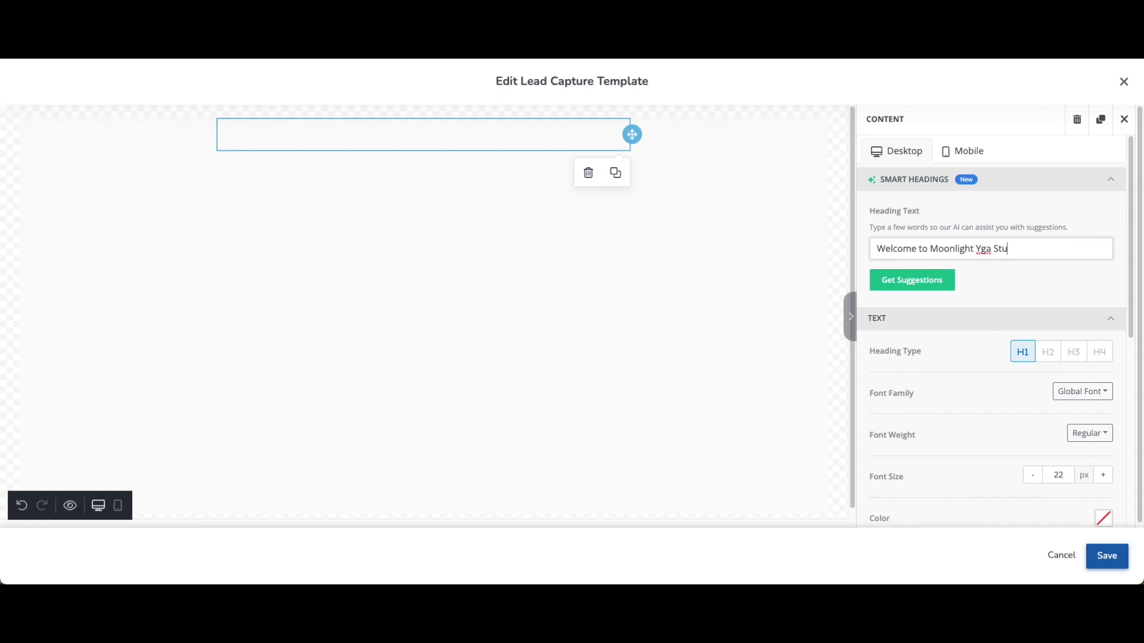
{"action": "left_click", "coordinate": [984, 249]}
{"action": "type", "text": "o"}
{"action": "left_click", "coordinate": [1048, 244]}
- Generate Relaxed-tone suggestions and pick 'Experience Balance at Moonlight Yoga Studio'
{"action": "left_click", "coordinate": [897, 282]}
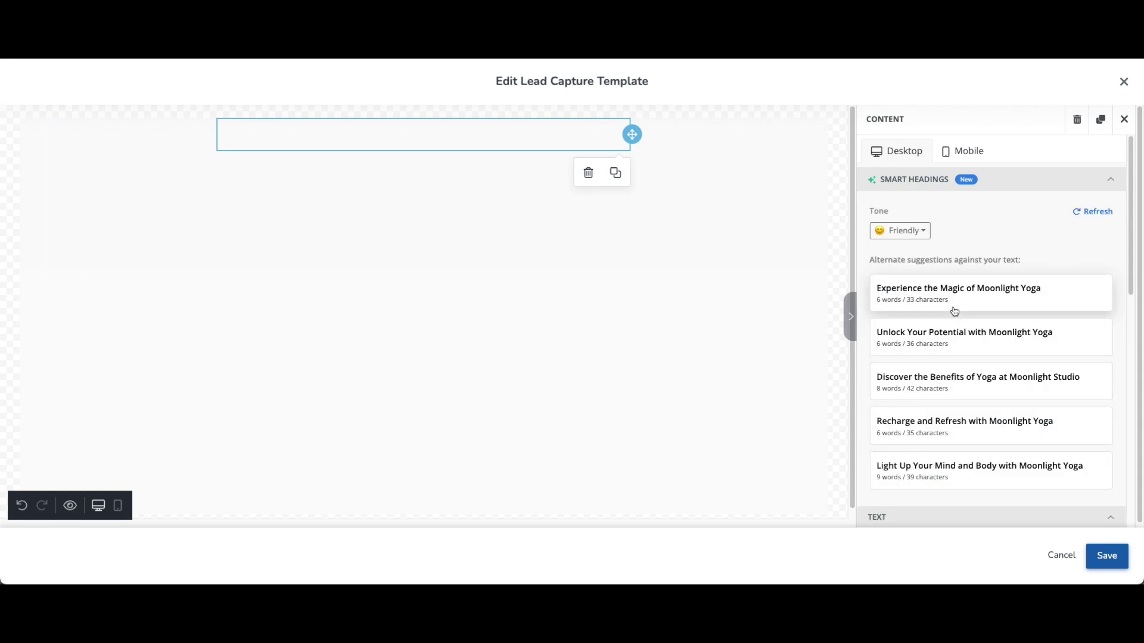
{"action": "left_click", "coordinate": [924, 232]}
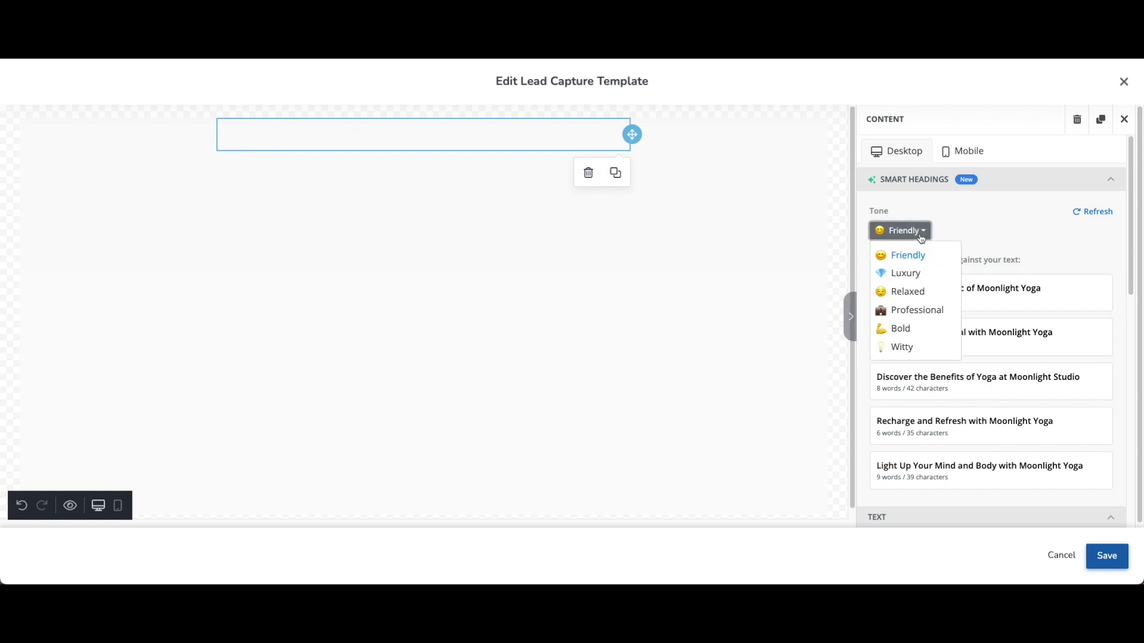
{"action": "left_click", "coordinate": [911, 291]}
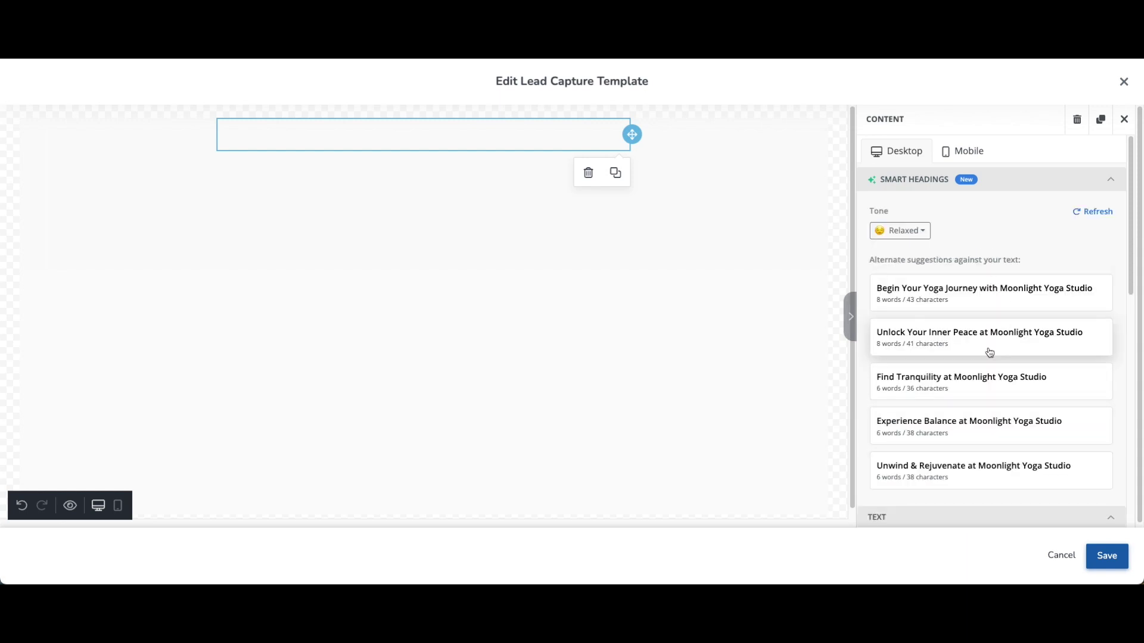
{"action": "left_click", "coordinate": [940, 422]}
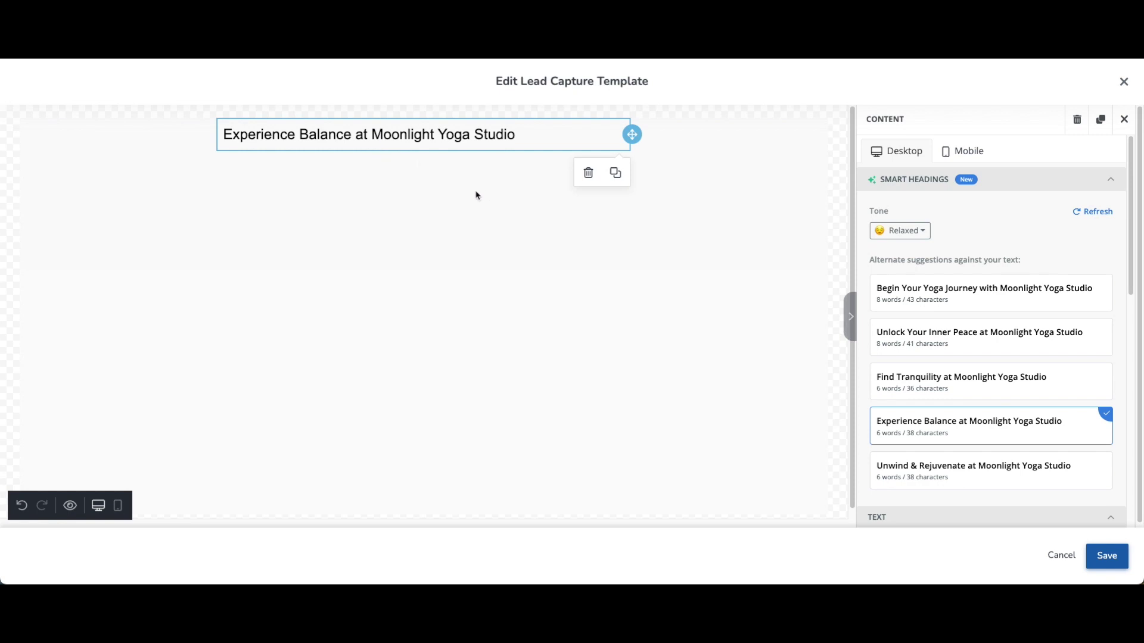
- Try centering the heading, keep it left-aligned, then switch to its mobile text settings
{"action": "scroll", "coordinate": [980, 253], "scroll_direction": "down", "scroll_amount": 5}
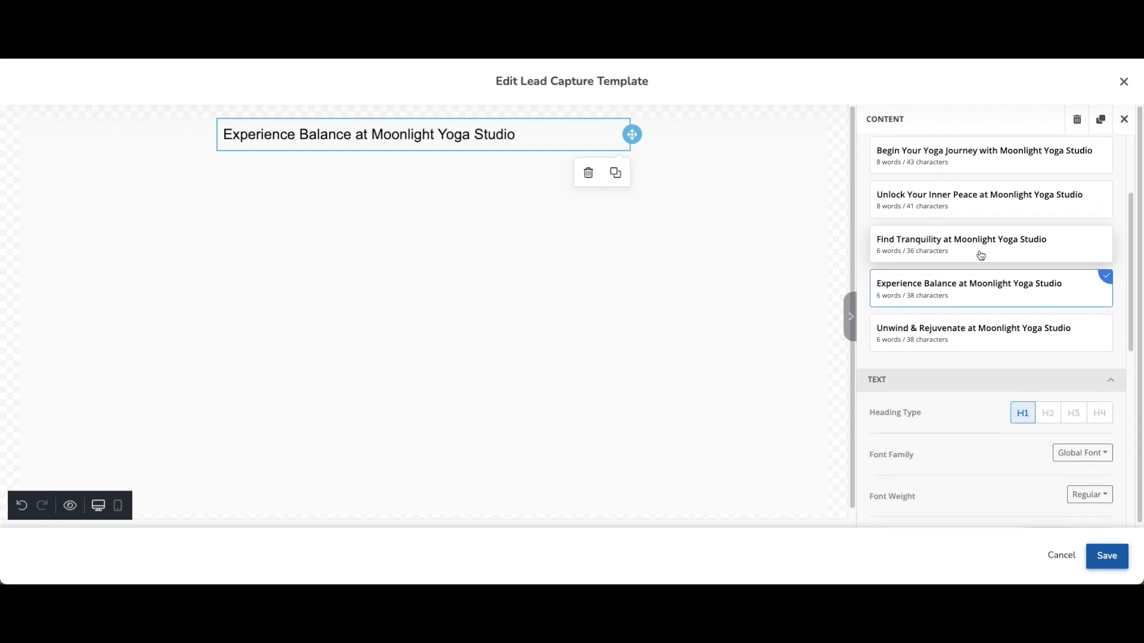
{"action": "scroll", "coordinate": [981, 255], "scroll_direction": "down", "scroll_amount": 1}
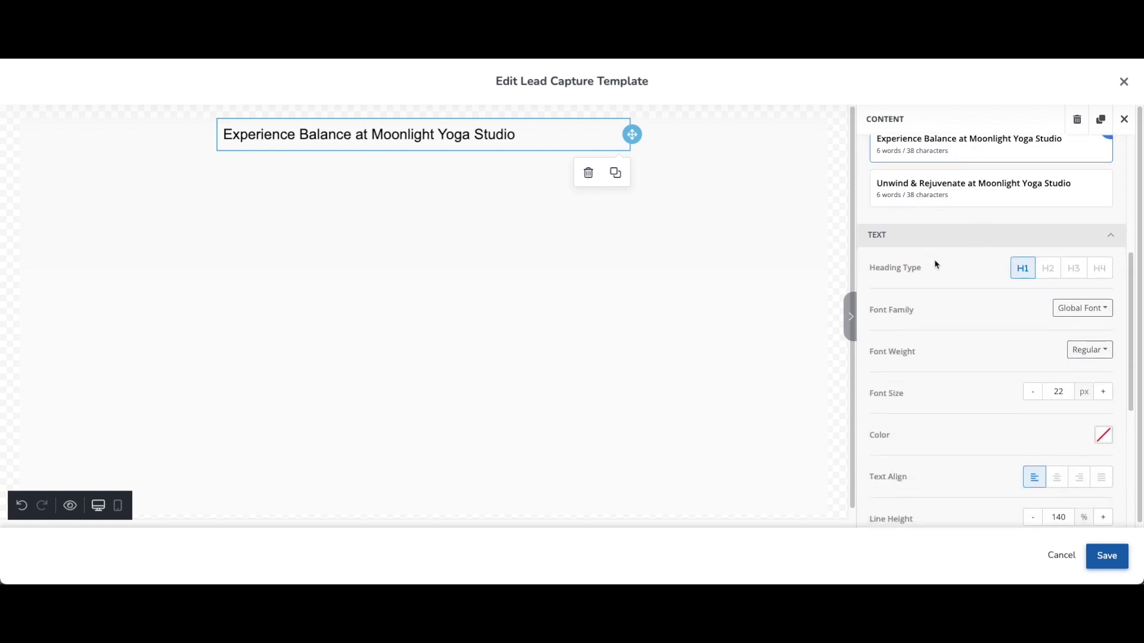
{"action": "scroll", "coordinate": [1024, 340], "scroll_direction": "down", "scroll_amount": 3}
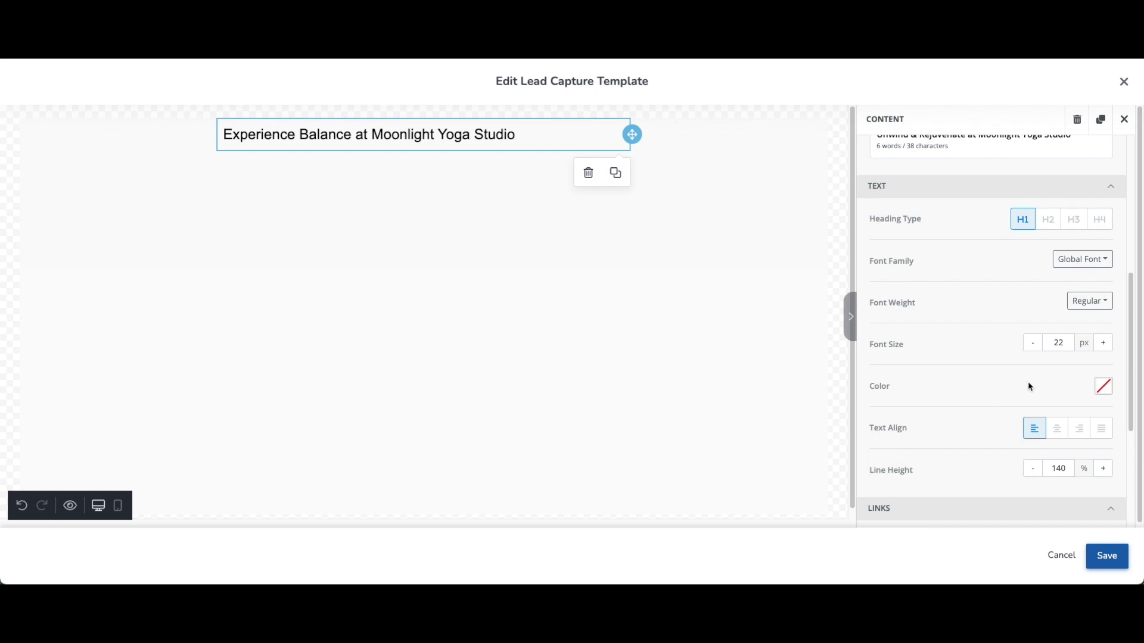
{"action": "scroll", "coordinate": [1020, 383], "scroll_direction": "down", "scroll_amount": 5}
{"action": "left_click", "coordinate": [1059, 338]}
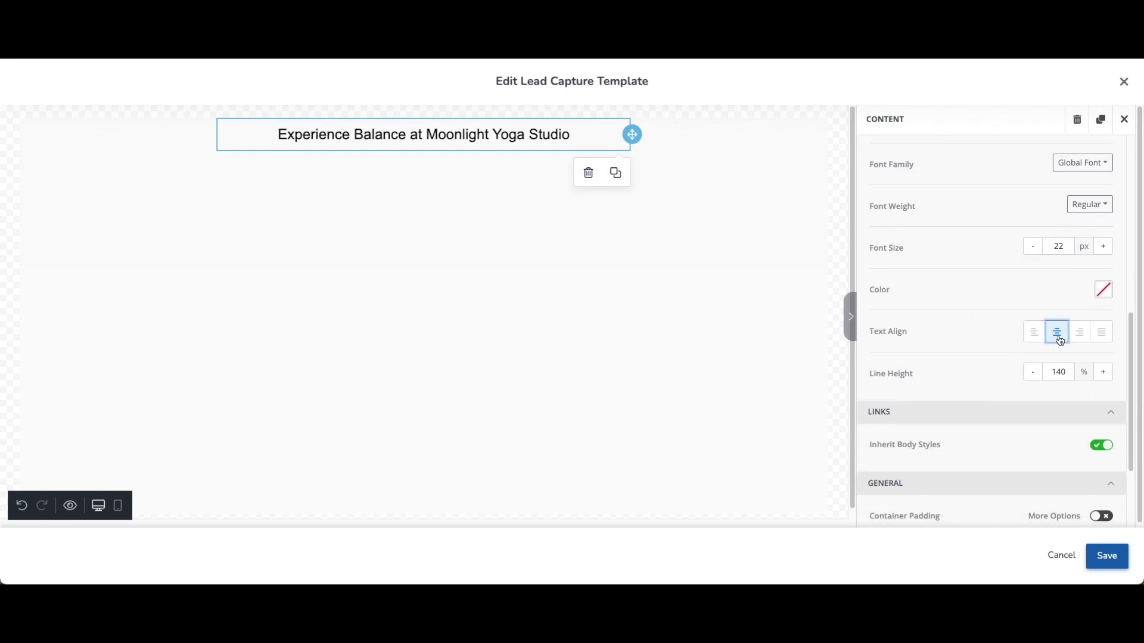
{"action": "left_click", "coordinate": [1035, 332]}
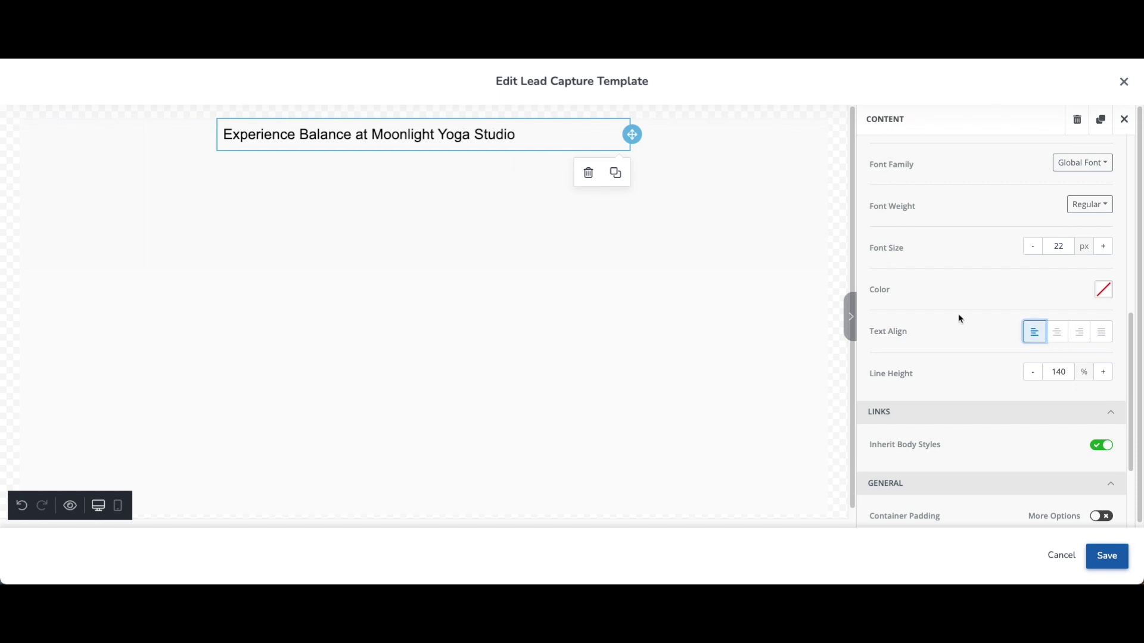
{"action": "scroll", "coordinate": [960, 315], "scroll_direction": "up", "scroll_amount": 10}
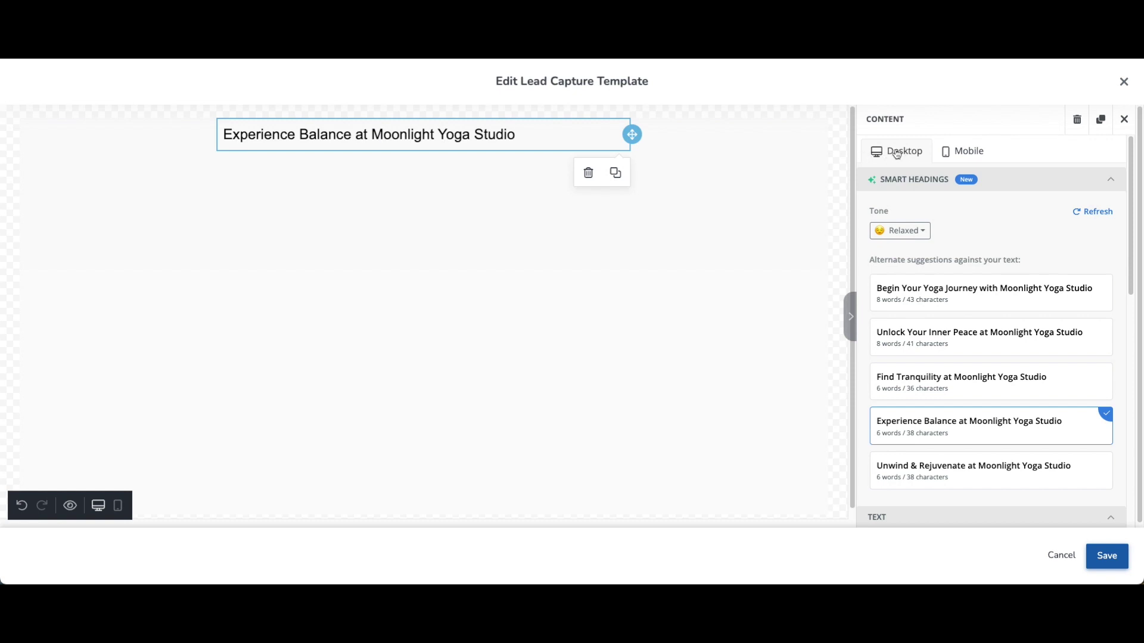
{"action": "left_click", "coordinate": [966, 151]}
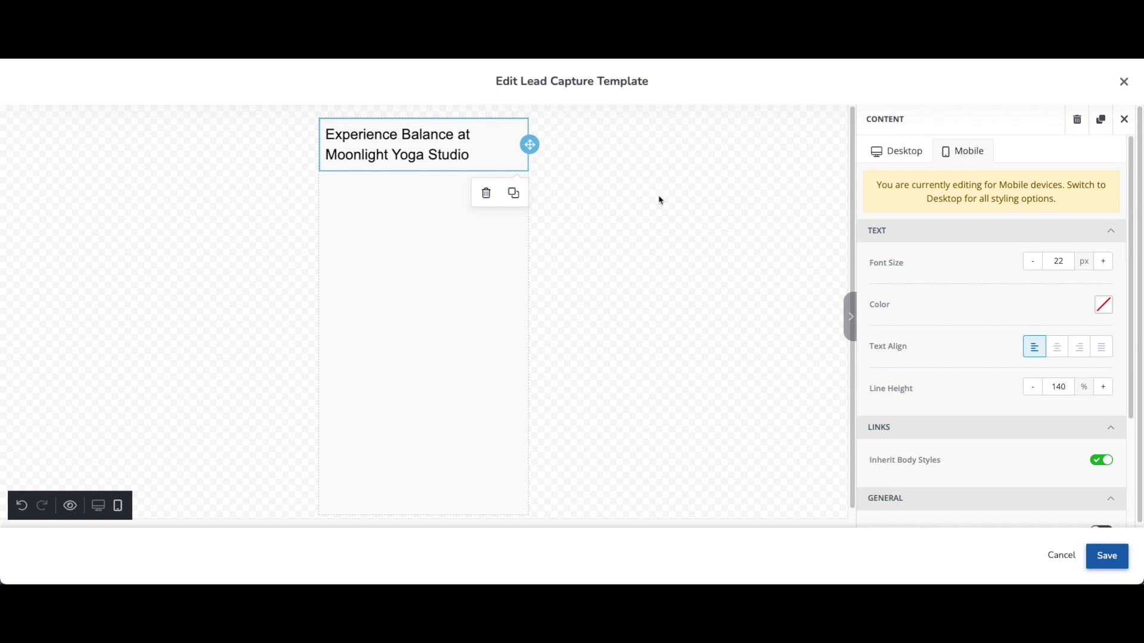
{"action": "left_click", "coordinate": [898, 157]}
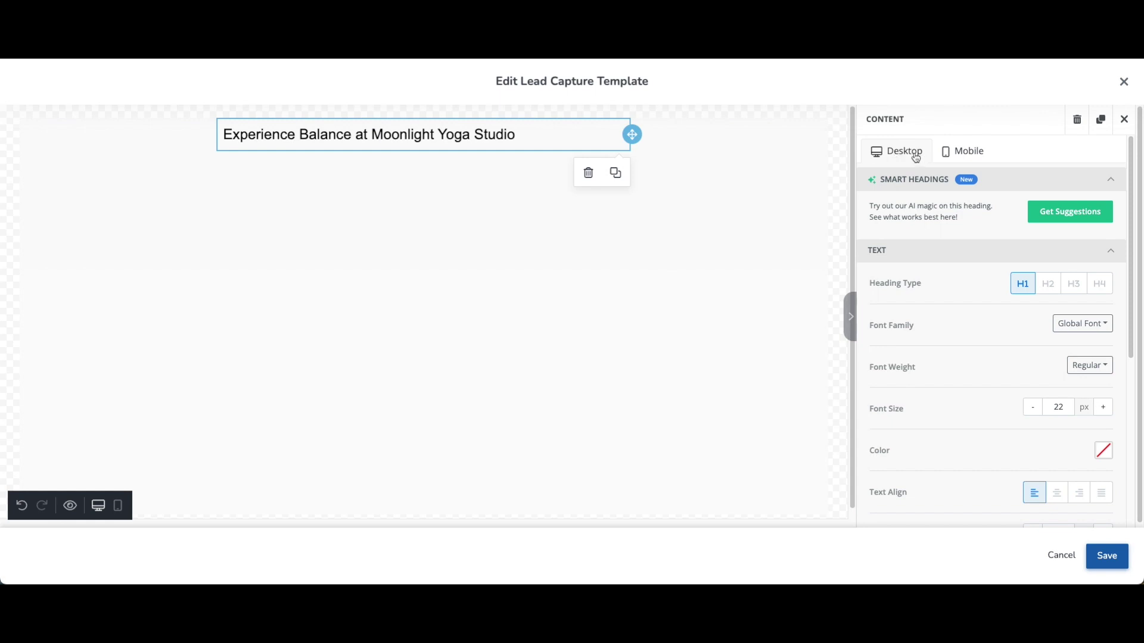
{"action": "left_click", "coordinate": [1123, 123]}
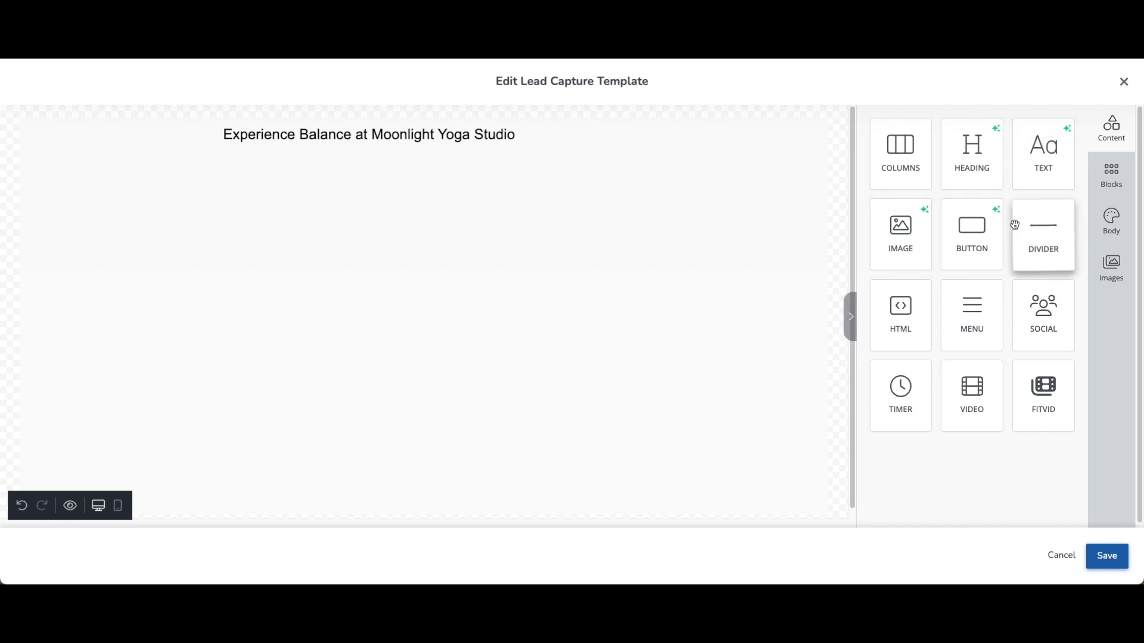
- Show all Blank layouts (one to four columns) in the Blocks library
{"action": "left_click", "coordinate": [1111, 177]}
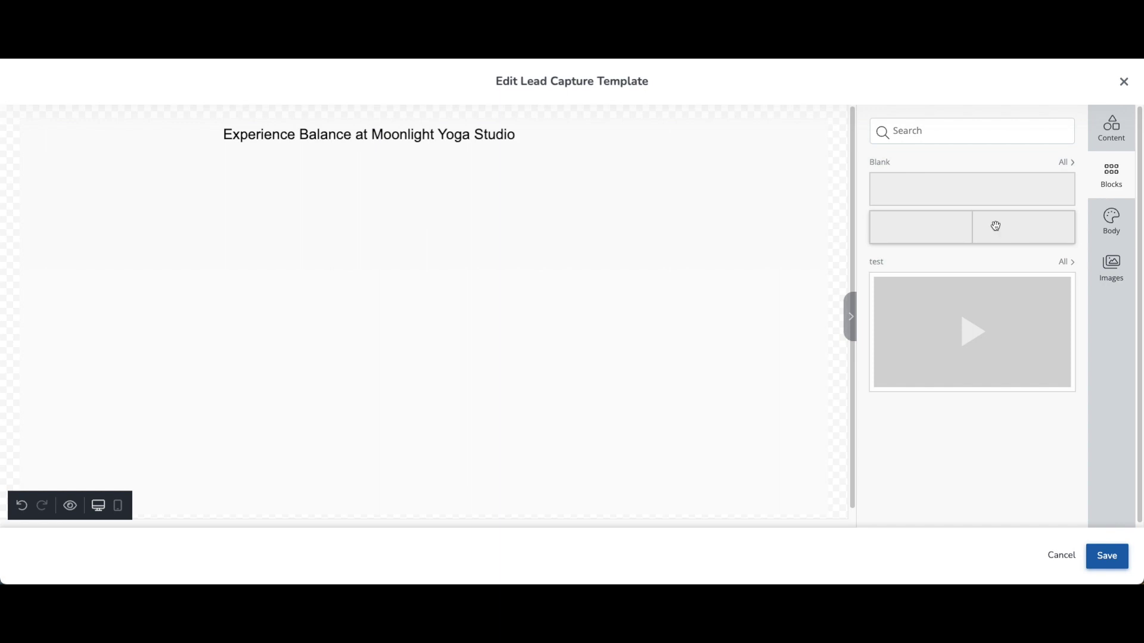
{"action": "left_click", "coordinate": [1070, 164]}
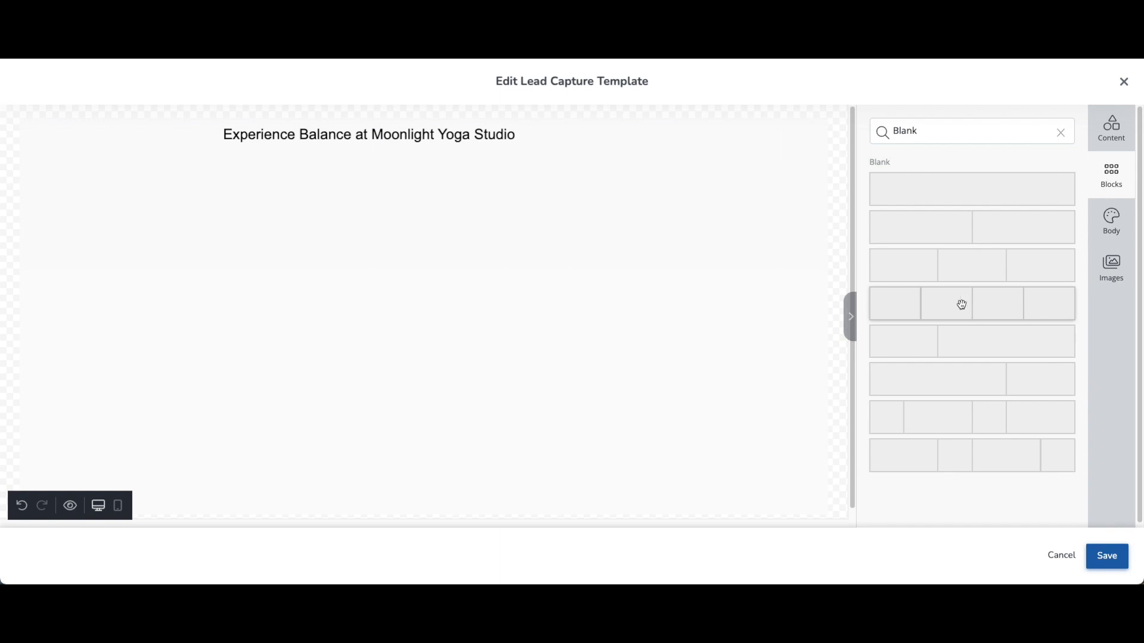
- Place a two-column row below the heading, with an Image in column 1 and Text in column 2
{"action": "left_click_drag", "start_coordinate": [947, 232], "coordinate": [384, 189]}
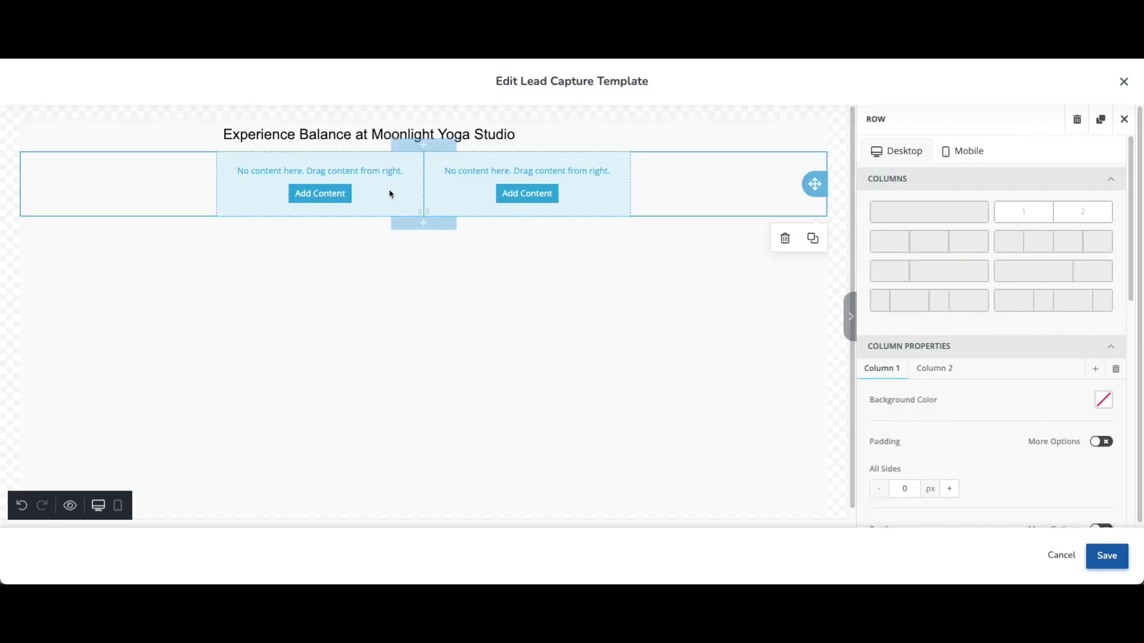
{"action": "left_click", "coordinate": [336, 197]}
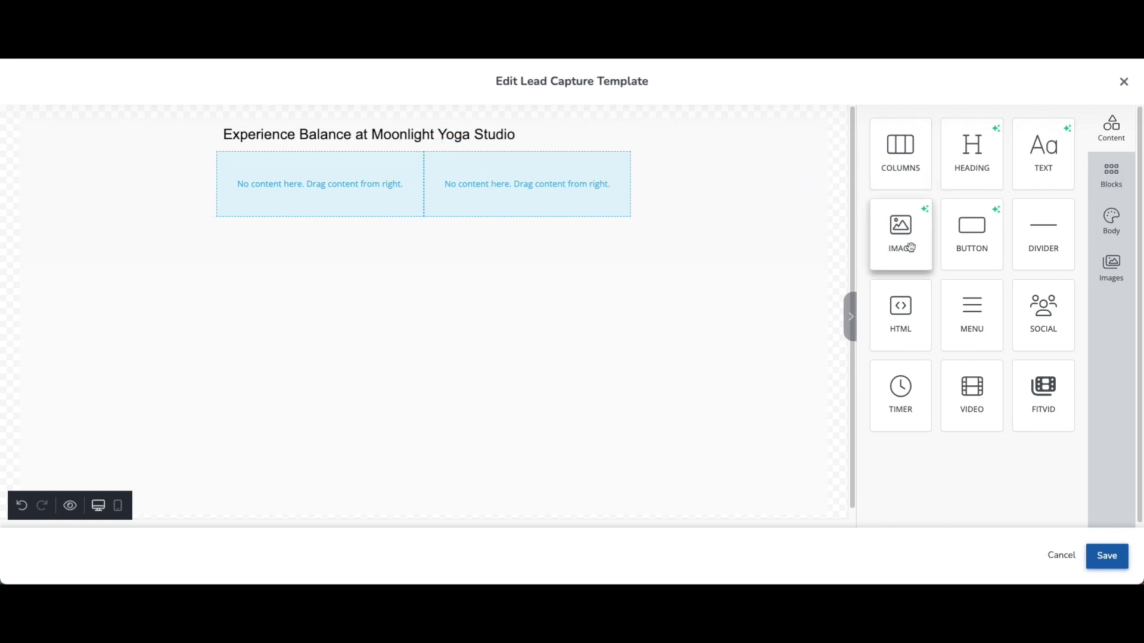
{"action": "left_click_drag", "start_coordinate": [902, 244], "coordinate": [307, 204]}
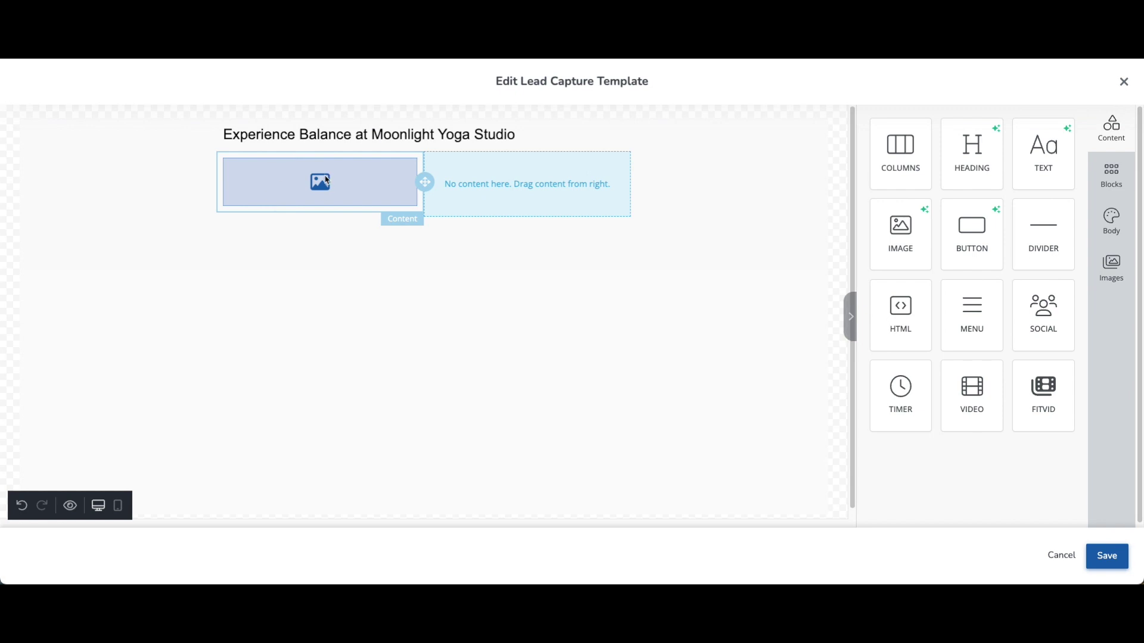
{"action": "left_click_drag", "start_coordinate": [1043, 152], "coordinate": [536, 180]}
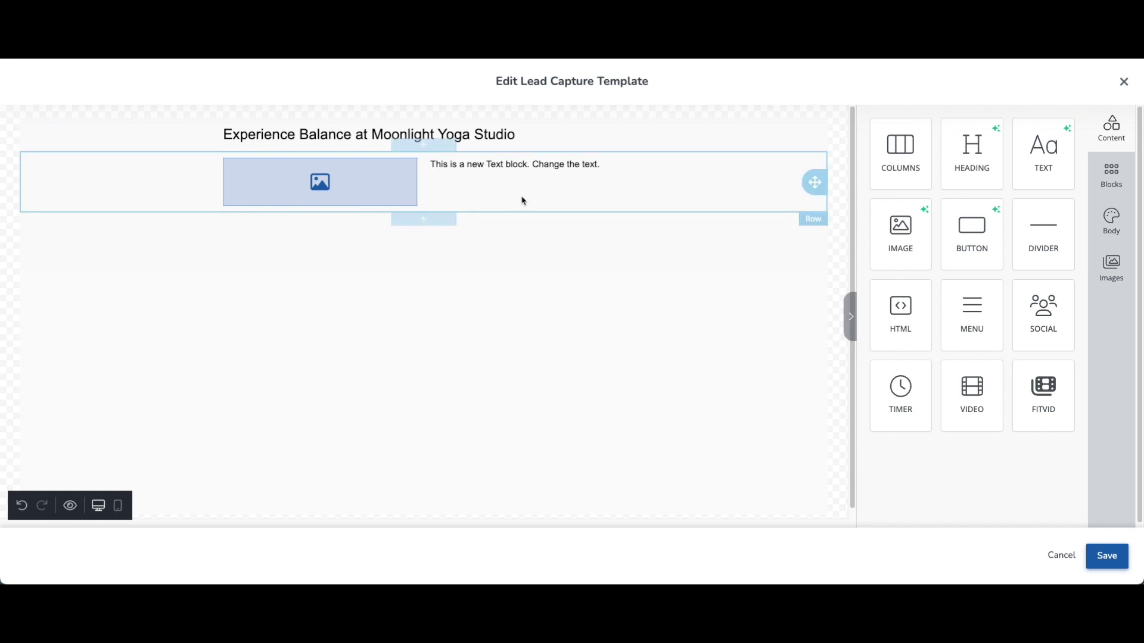
- In Body settings, try a light blue background, then keep it white
{"action": "left_click", "coordinate": [1109, 229]}
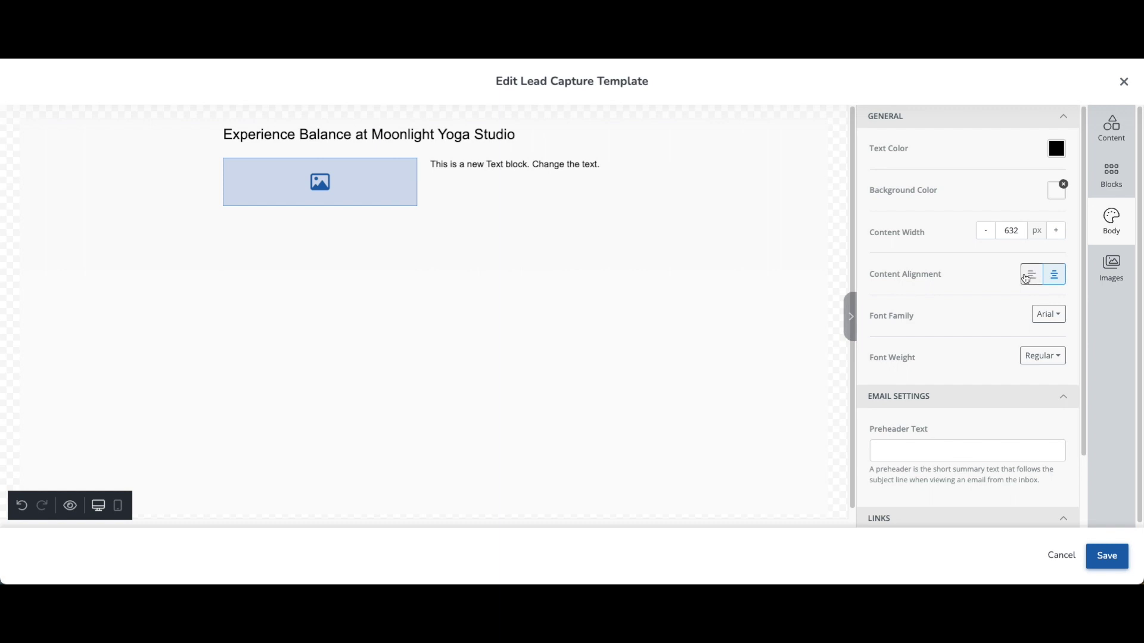
{"action": "scroll", "coordinate": [1006, 280], "scroll_direction": "down", "scroll_amount": 2}
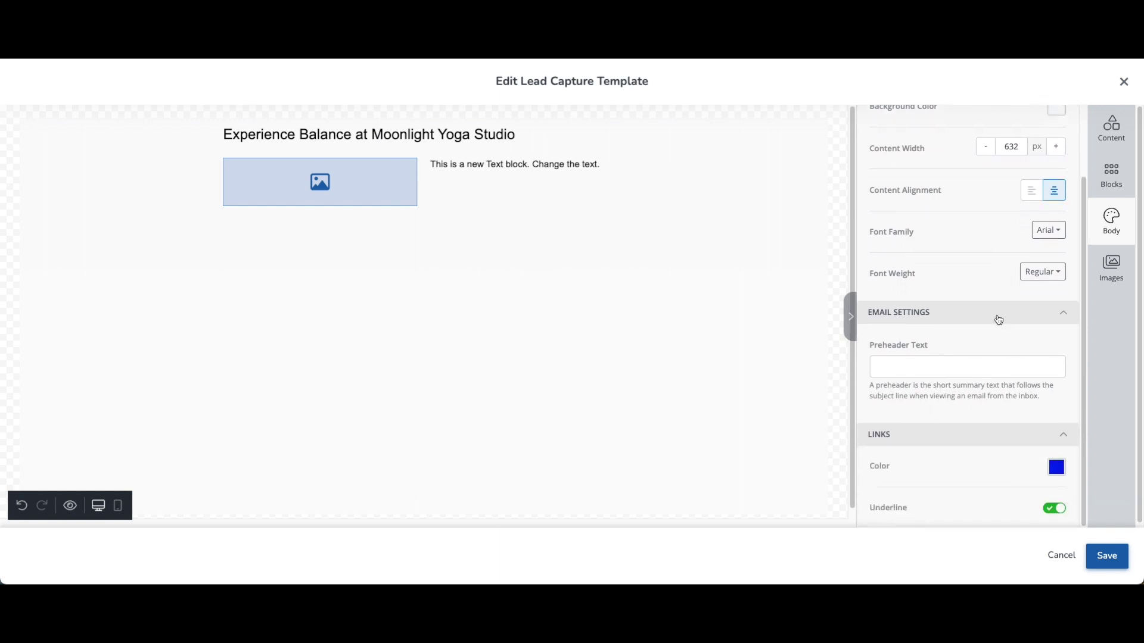
{"action": "scroll", "coordinate": [998, 319], "scroll_direction": "up", "scroll_amount": 2}
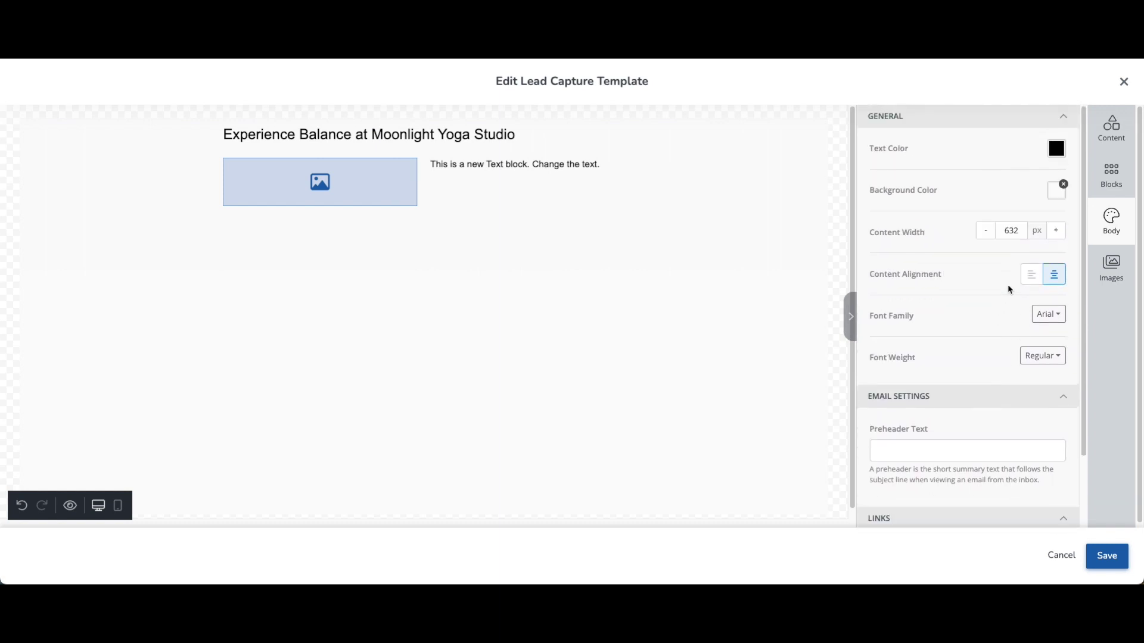
{"action": "left_click", "coordinate": [1055, 195]}
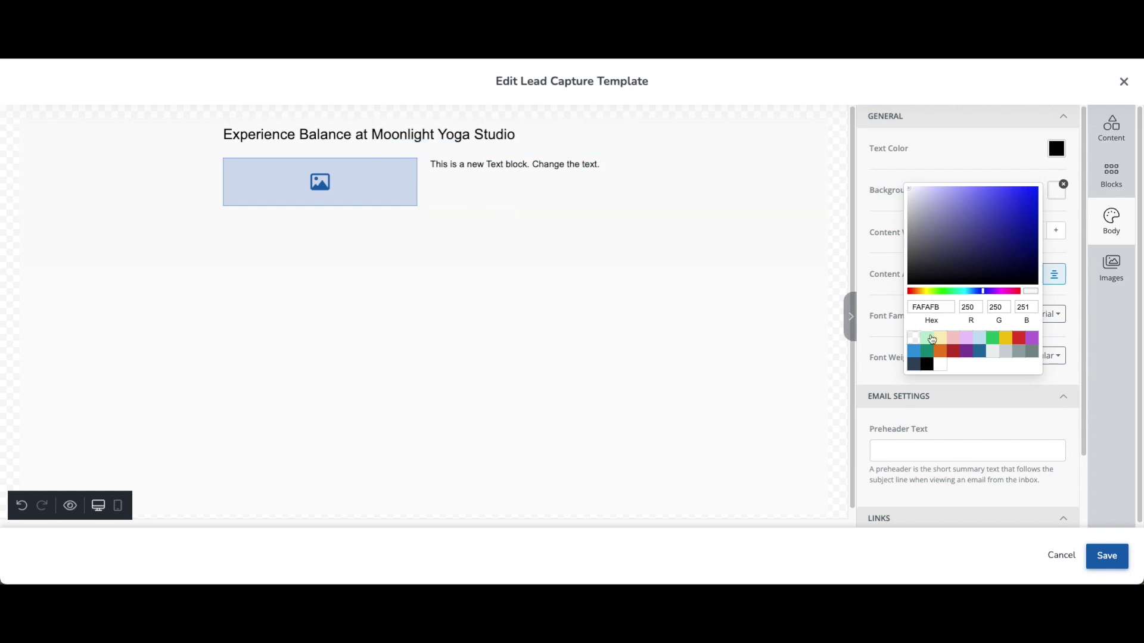
{"action": "left_click", "coordinate": [979, 339]}
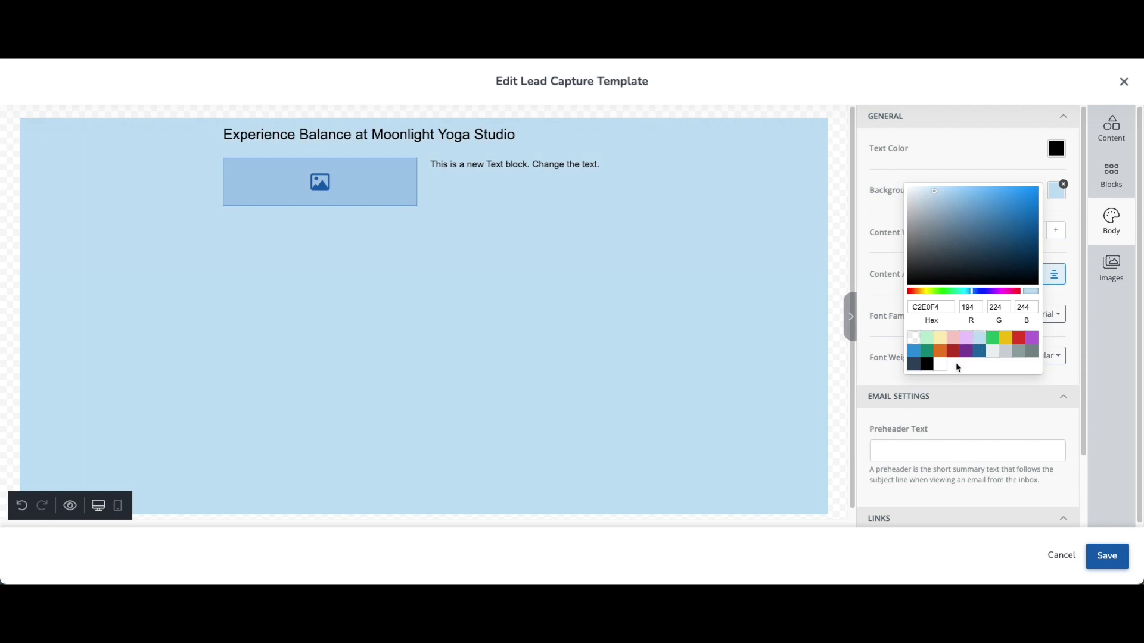
{"action": "left_click", "coordinate": [940, 364]}
{"action": "left_click", "coordinate": [984, 161]}
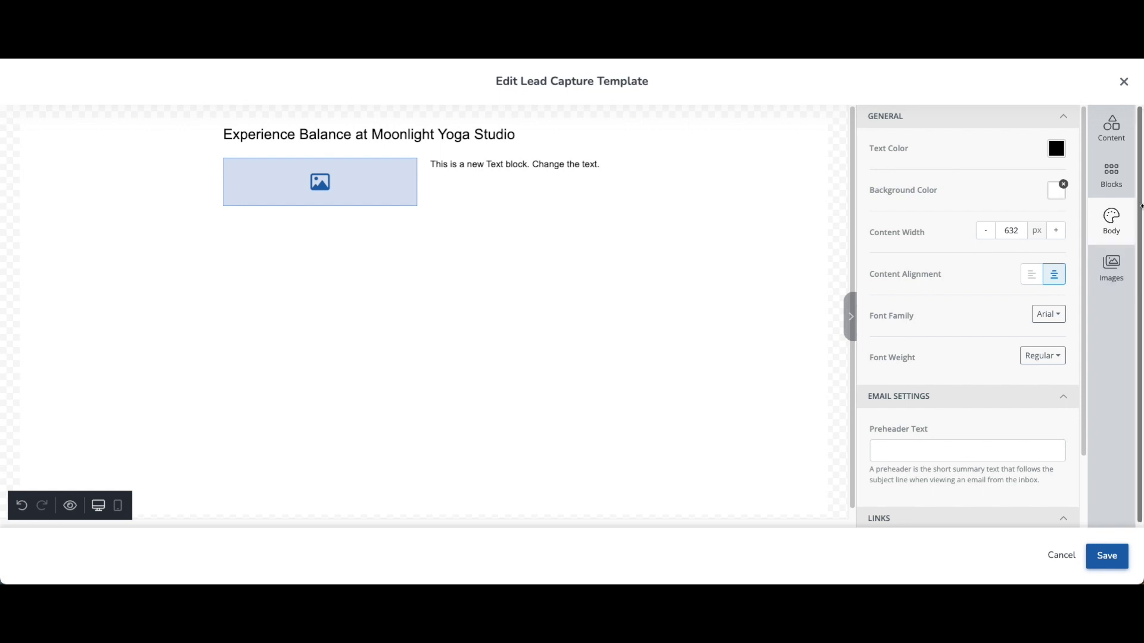
- Drag a full-width Image block below the heading, check its More Images options, and close settings
{"action": "left_click", "coordinate": [1112, 127]}
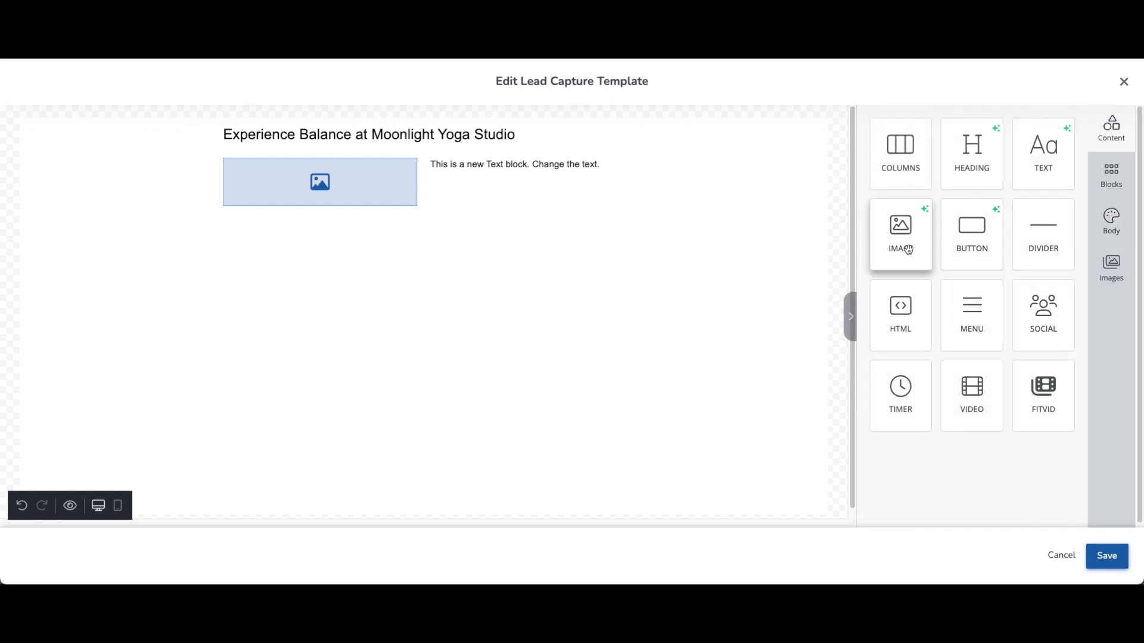
{"action": "left_click_drag", "start_coordinate": [912, 248], "coordinate": [420, 149]}
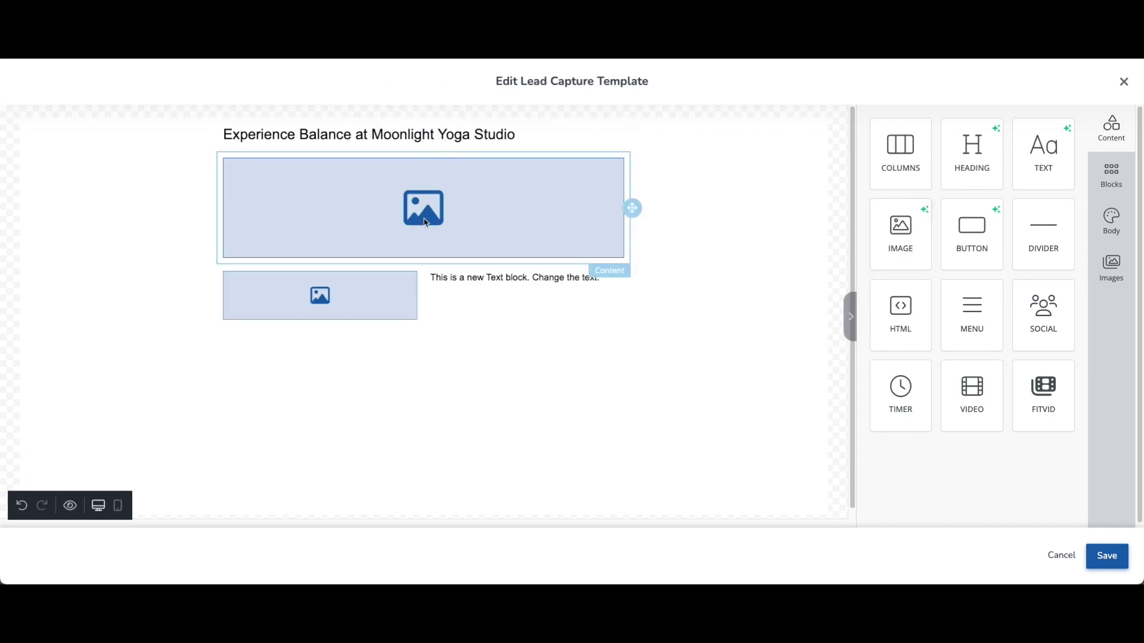
{"action": "left_click", "coordinate": [463, 218]}
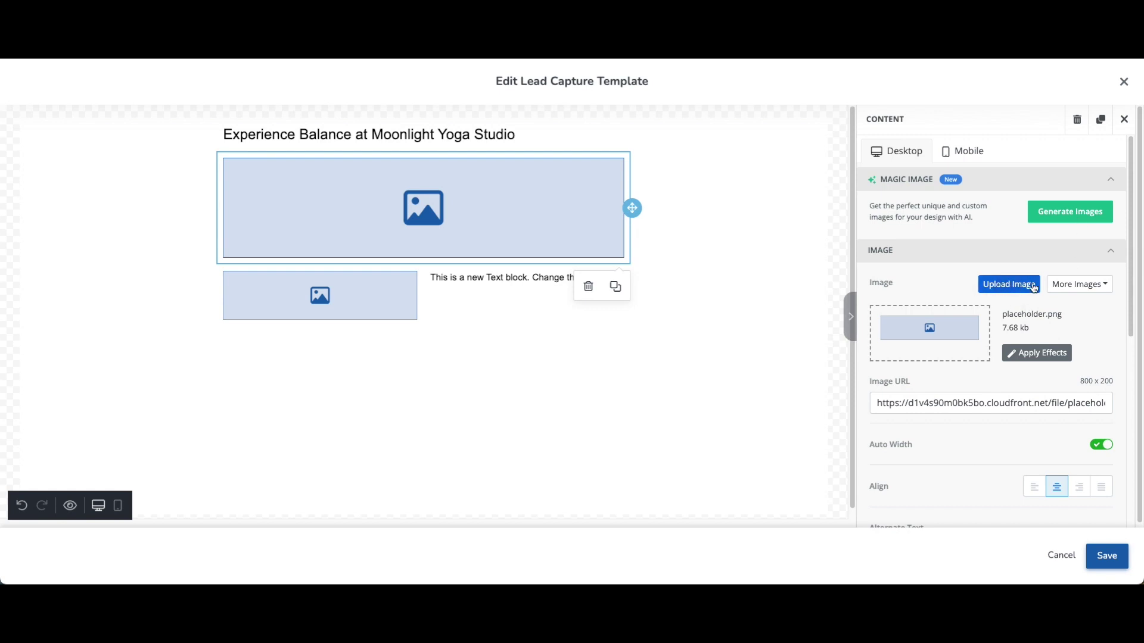
{"action": "left_click", "coordinate": [1099, 289]}
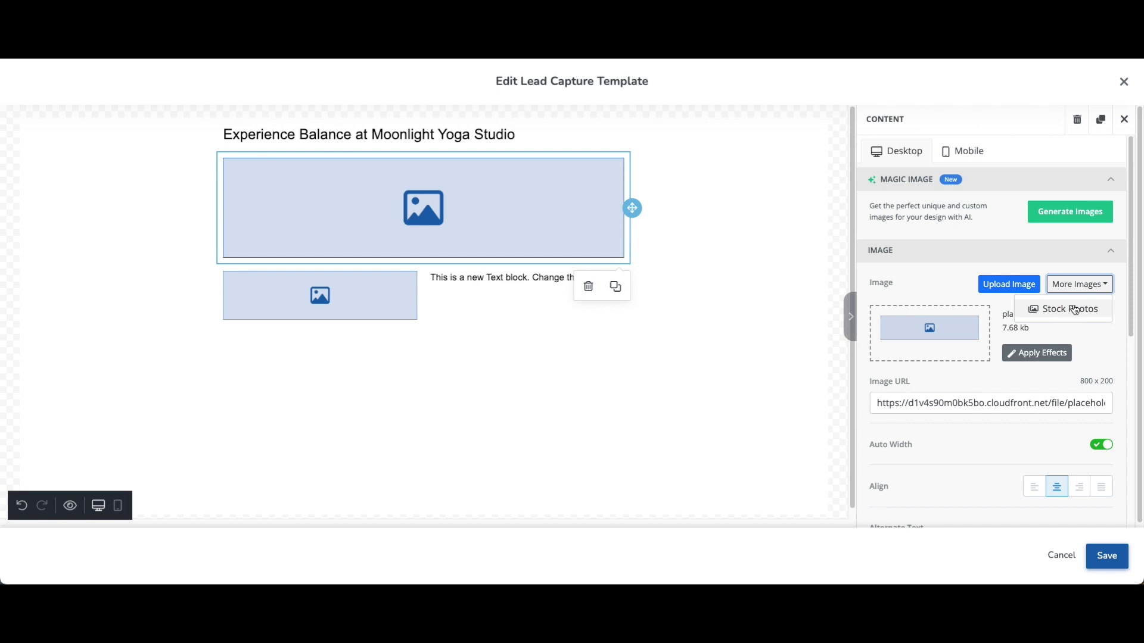
{"action": "left_click", "coordinate": [930, 290]}
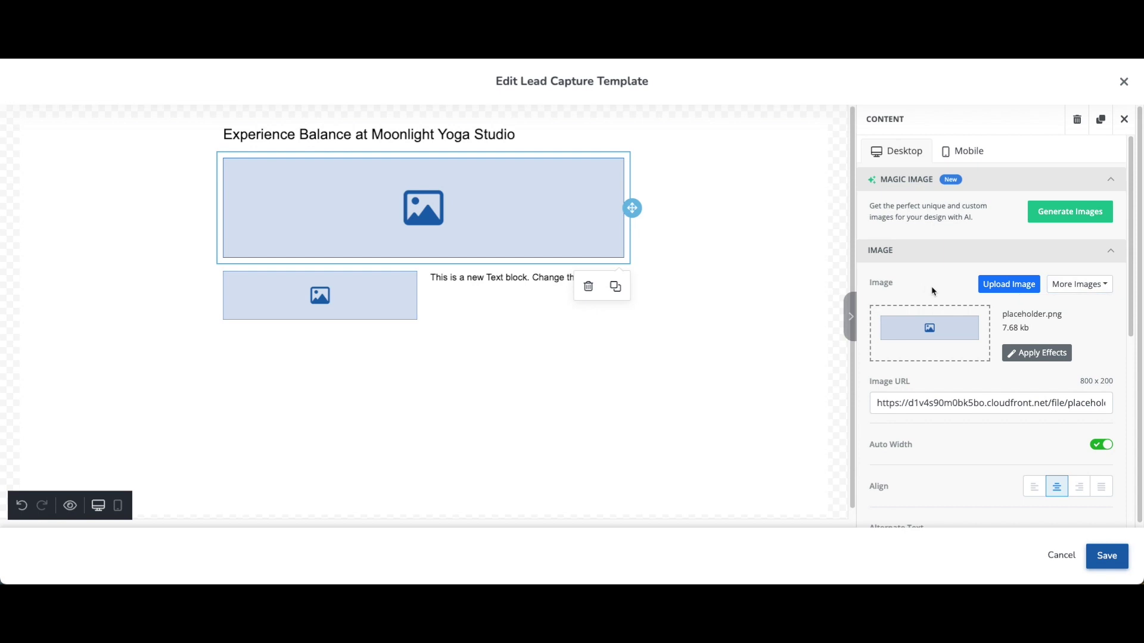
{"action": "left_click", "coordinate": [1130, 127]}
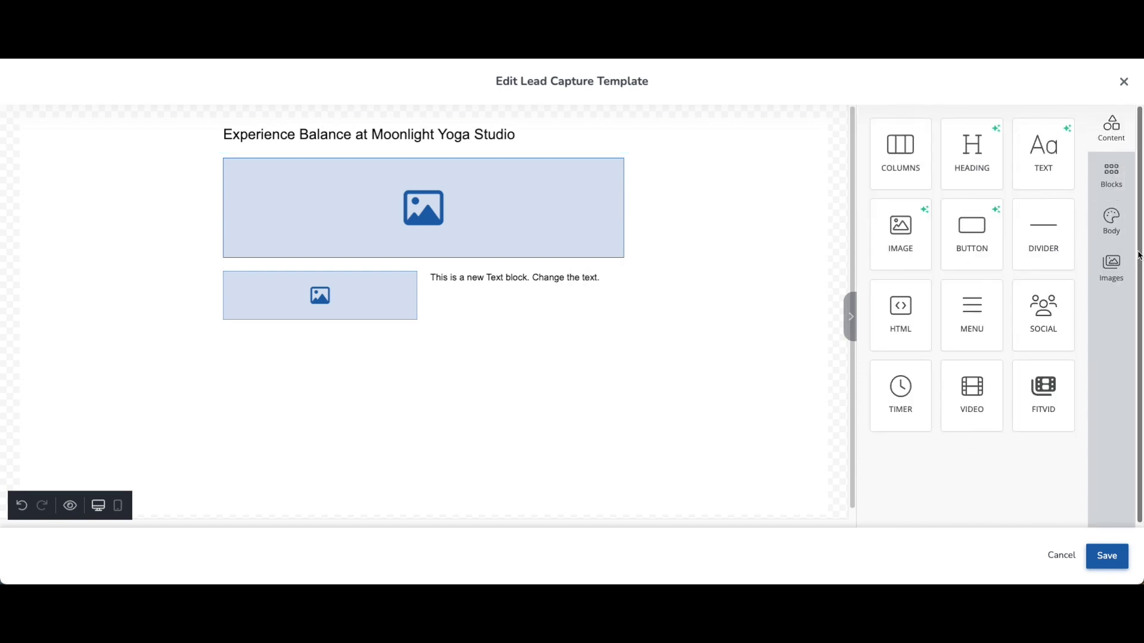
- Drop the stock photo of the smiling woman in a brown hat into the wide image block
{"action": "left_click", "coordinate": [1108, 262]}
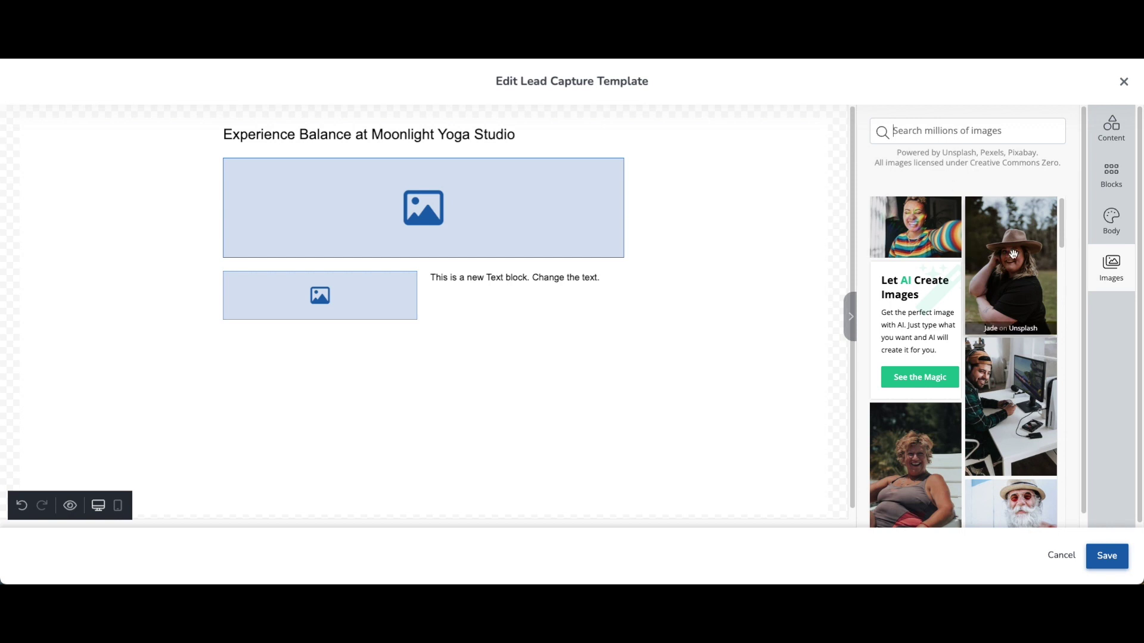
{"action": "left_click_drag", "start_coordinate": [1013, 255], "coordinate": [400, 119]}
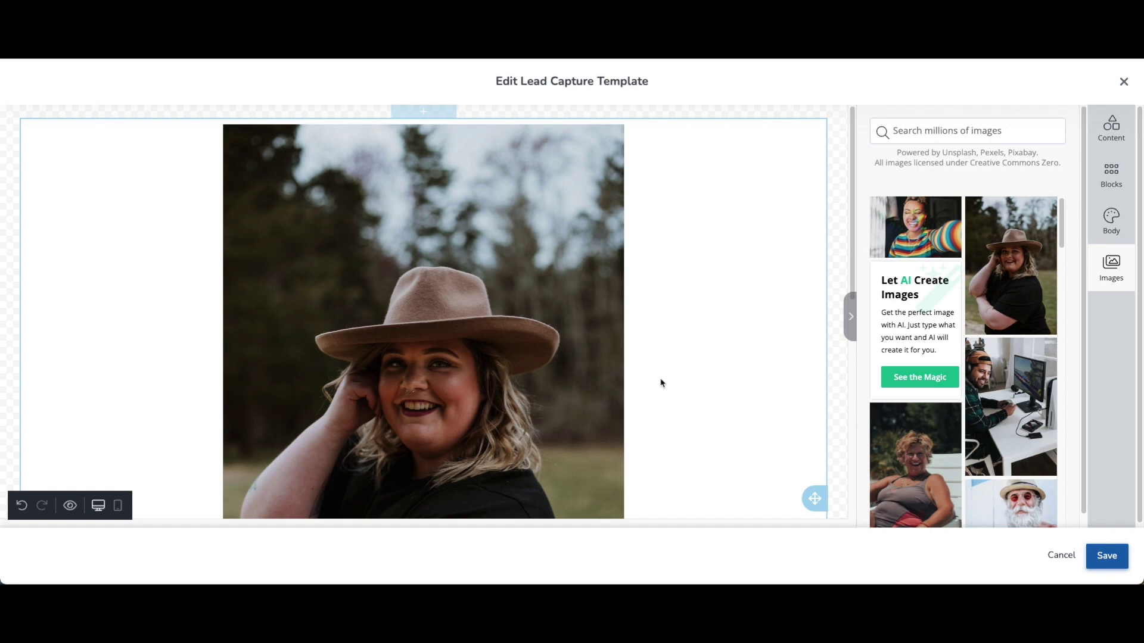
{"action": "scroll", "coordinate": [647, 351], "scroll_direction": "down", "scroll_amount": 2}
- Review the new photo's Content settings, then deselect it to bring back the Images panel
{"action": "left_click", "coordinate": [633, 319]}
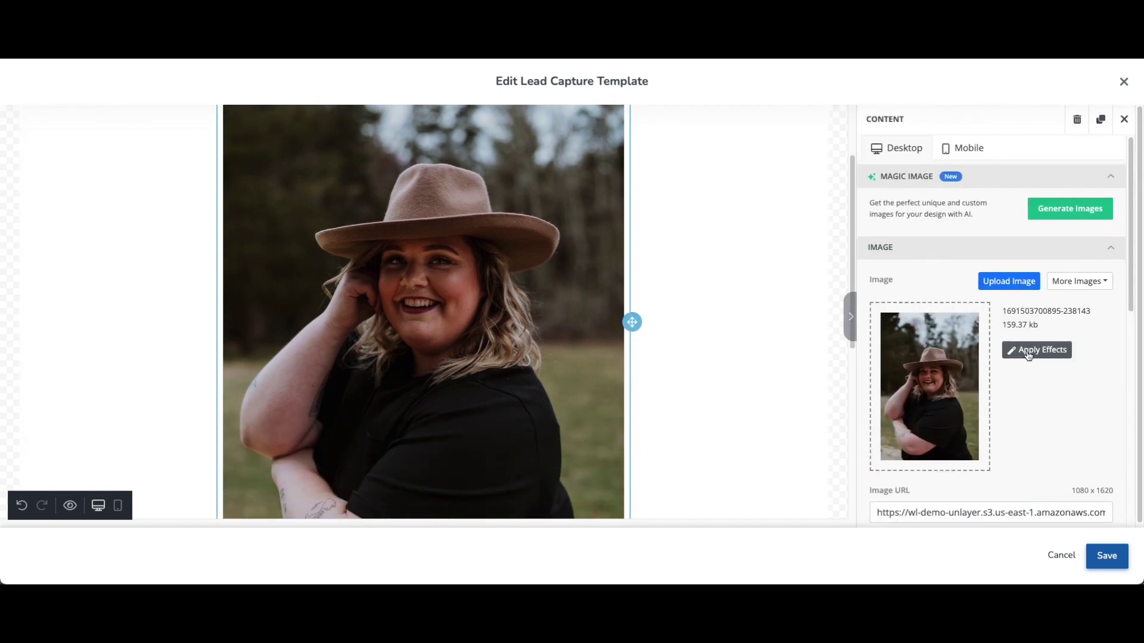
{"action": "scroll", "coordinate": [1016, 351], "scroll_direction": "down", "scroll_amount": 4}
{"action": "scroll", "coordinate": [1006, 348], "scroll_direction": "down", "scroll_amount": 3}
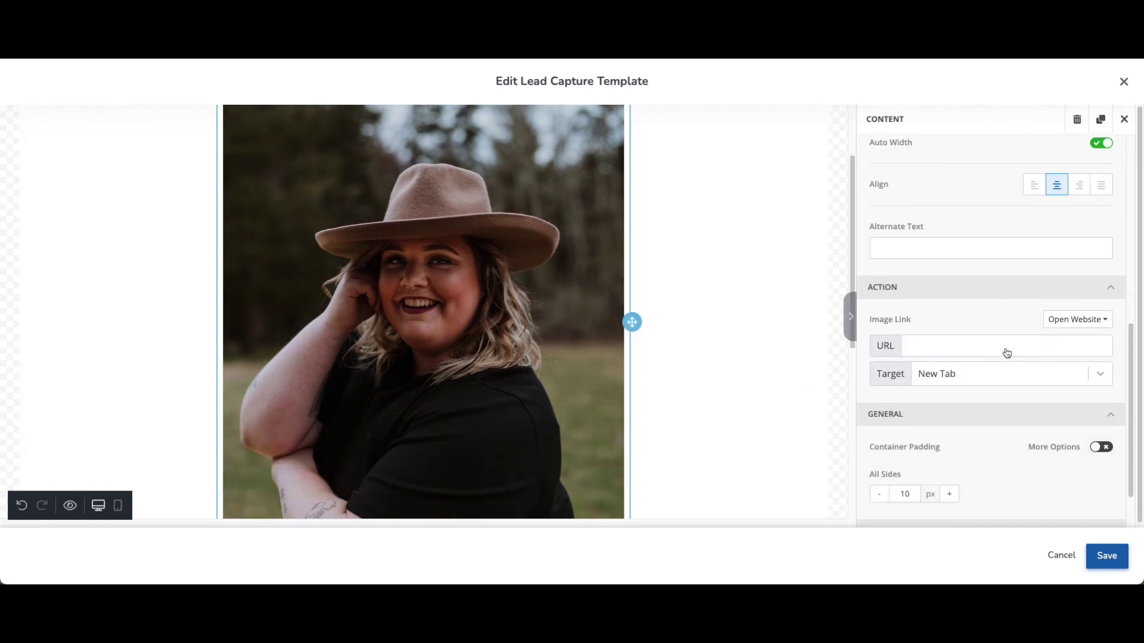
{"action": "scroll", "coordinate": [964, 367], "scroll_direction": "up", "scroll_amount": 7}
{"action": "key", "text": "Escape"}
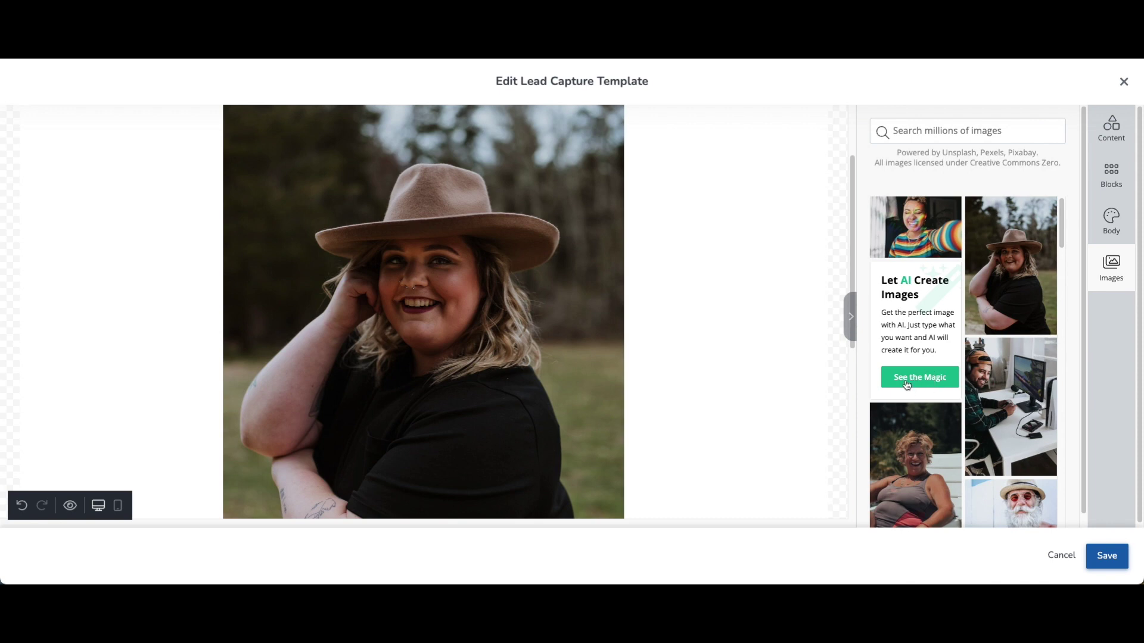
{"action": "left_click", "coordinate": [934, 382]}
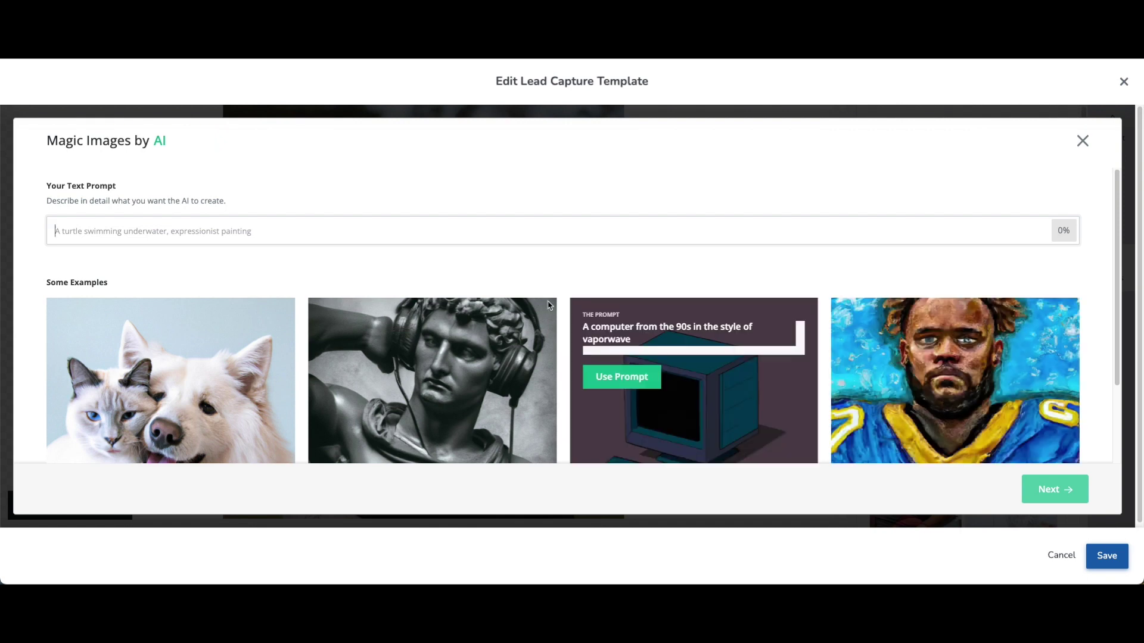
{"action": "left_click", "coordinate": [52, 230]}
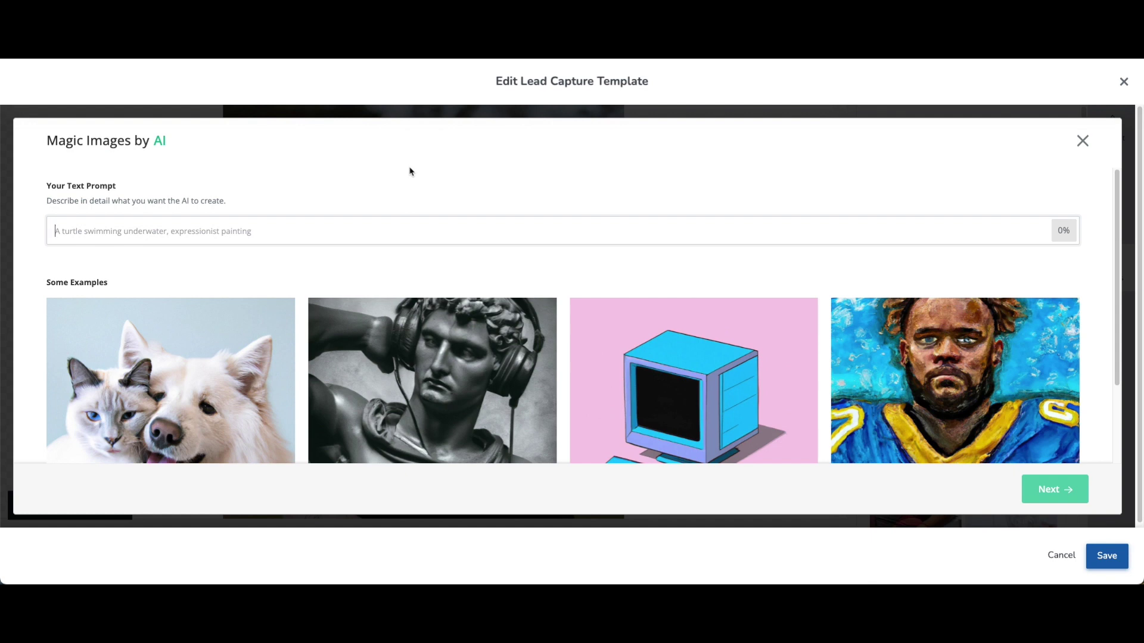
{"action": "left_click", "coordinate": [1082, 142]}
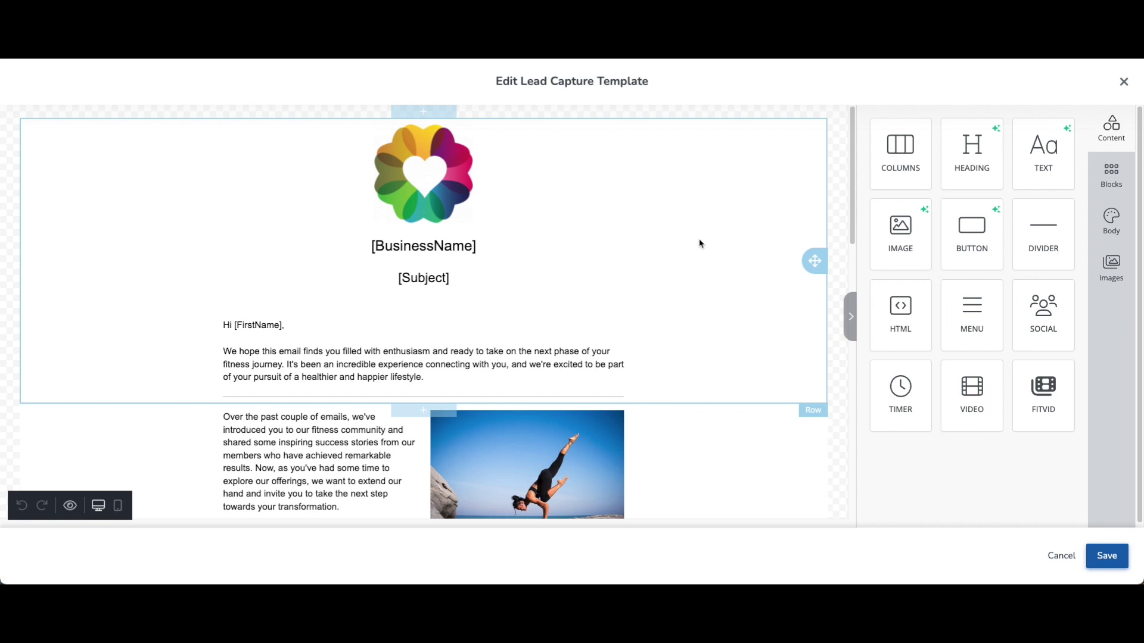
{"action": "scroll", "coordinate": [700, 244], "scroll_direction": "down", "scroll_amount": 4}
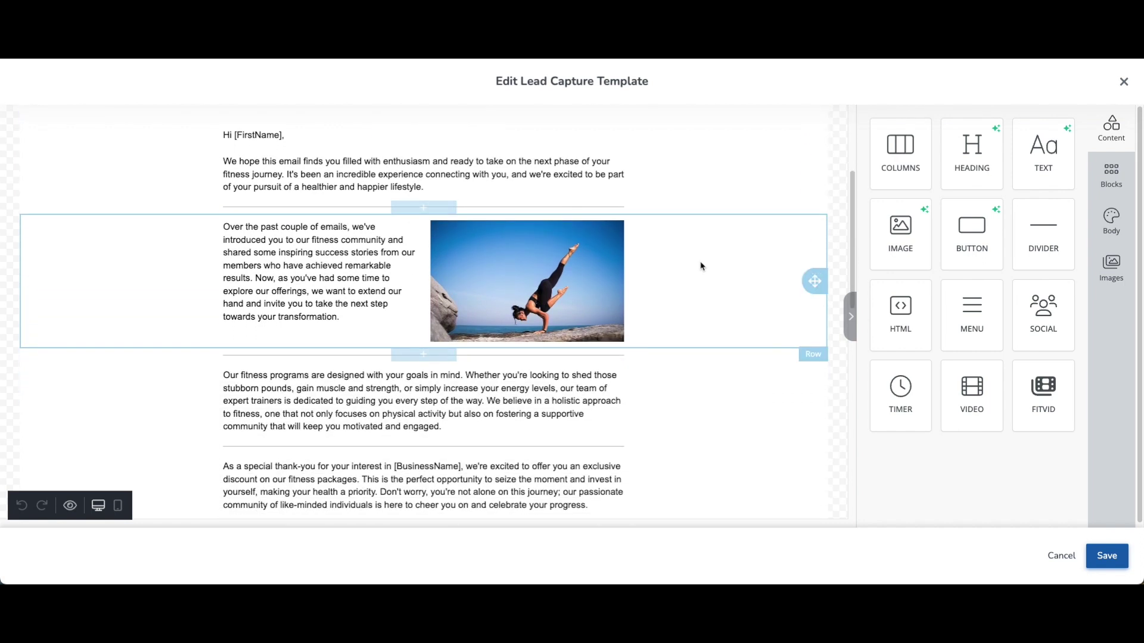
{"action": "scroll", "coordinate": [701, 266], "scroll_direction": "down", "scroll_amount": 2}
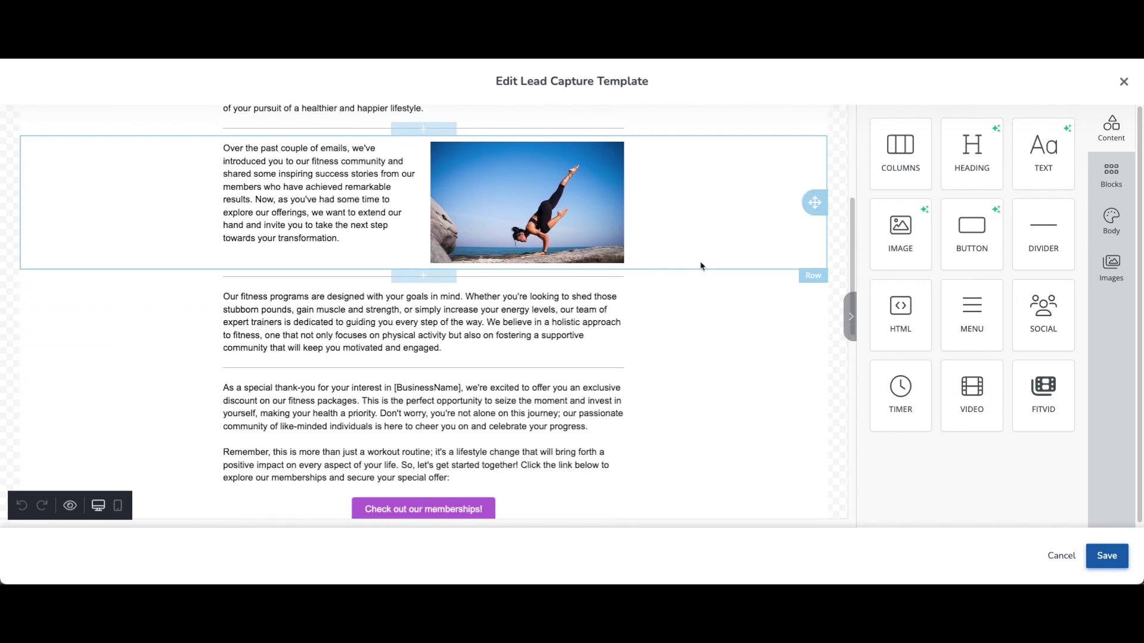
{"action": "scroll", "coordinate": [700, 267], "scroll_direction": "down", "scroll_amount": 4}
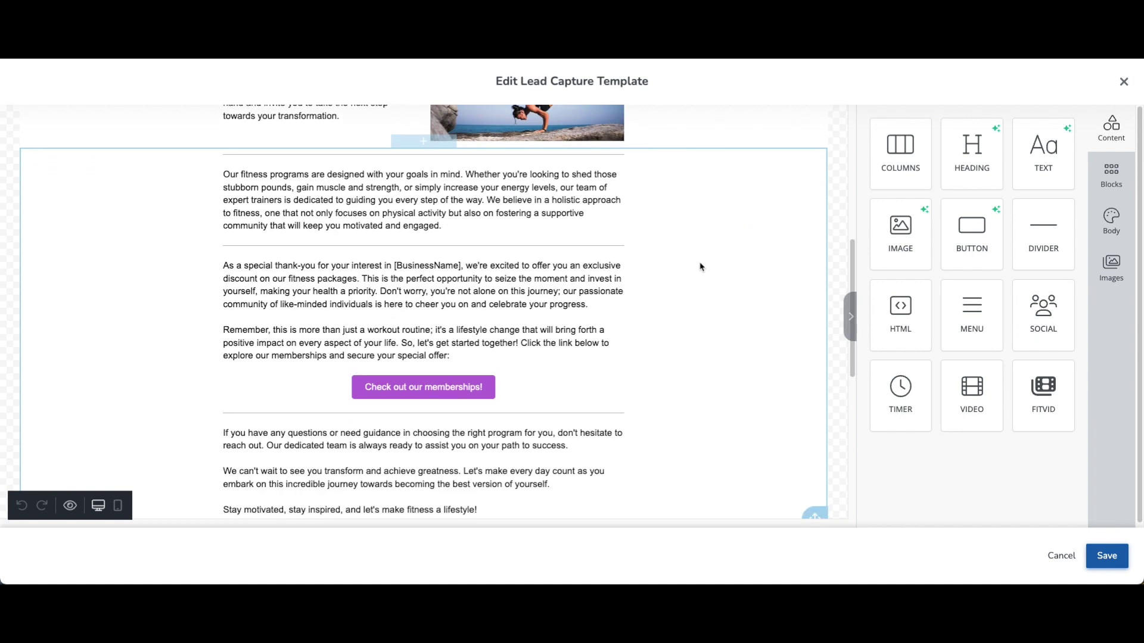
{"action": "scroll", "coordinate": [700, 266], "scroll_direction": "down", "scroll_amount": 1}
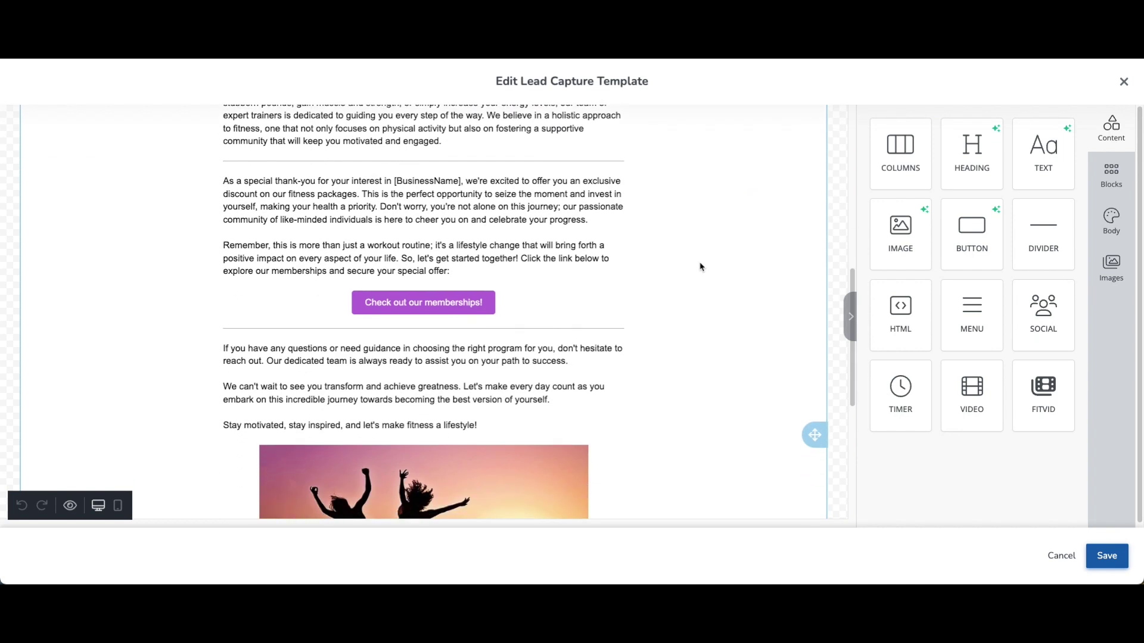
{"action": "scroll", "coordinate": [700, 267], "scroll_direction": "down", "scroll_amount": 2}
{"action": "scroll", "coordinate": [705, 262], "scroll_direction": "up", "scroll_amount": 2}
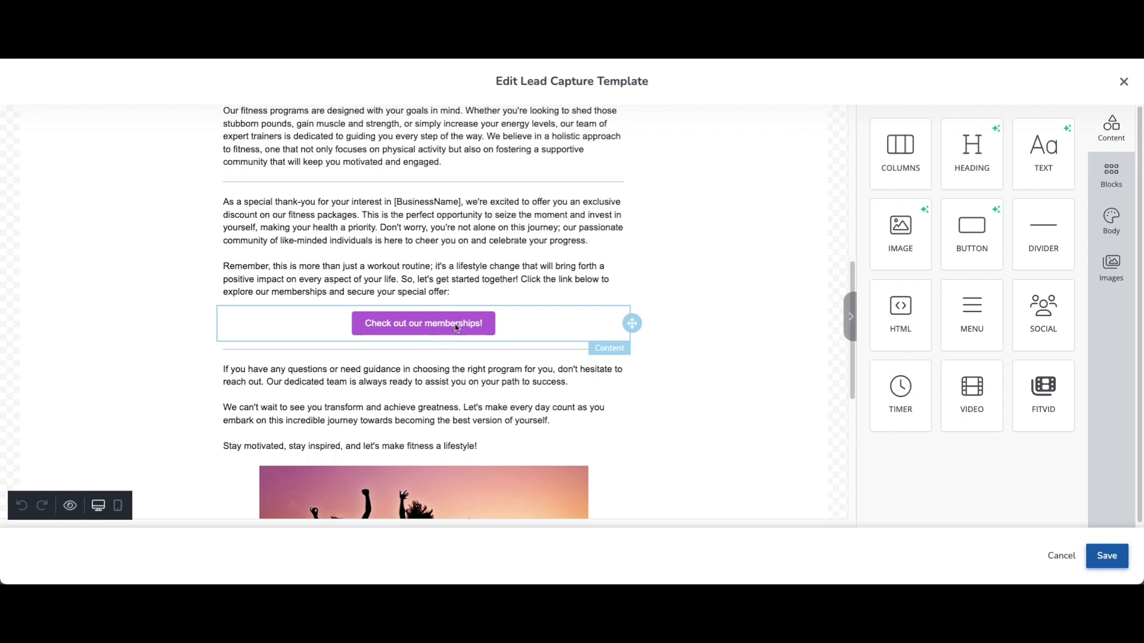
{"action": "scroll", "coordinate": [684, 274], "scroll_direction": "down", "scroll_amount": 3}
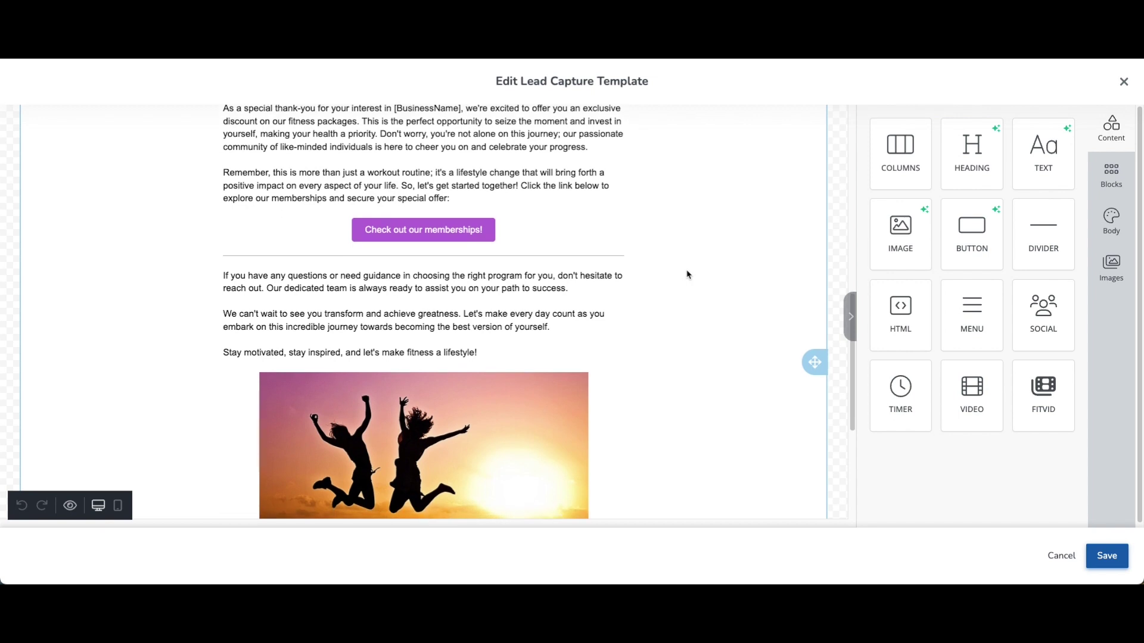
{"action": "scroll", "coordinate": [701, 266], "scroll_direction": "down", "scroll_amount": 3}
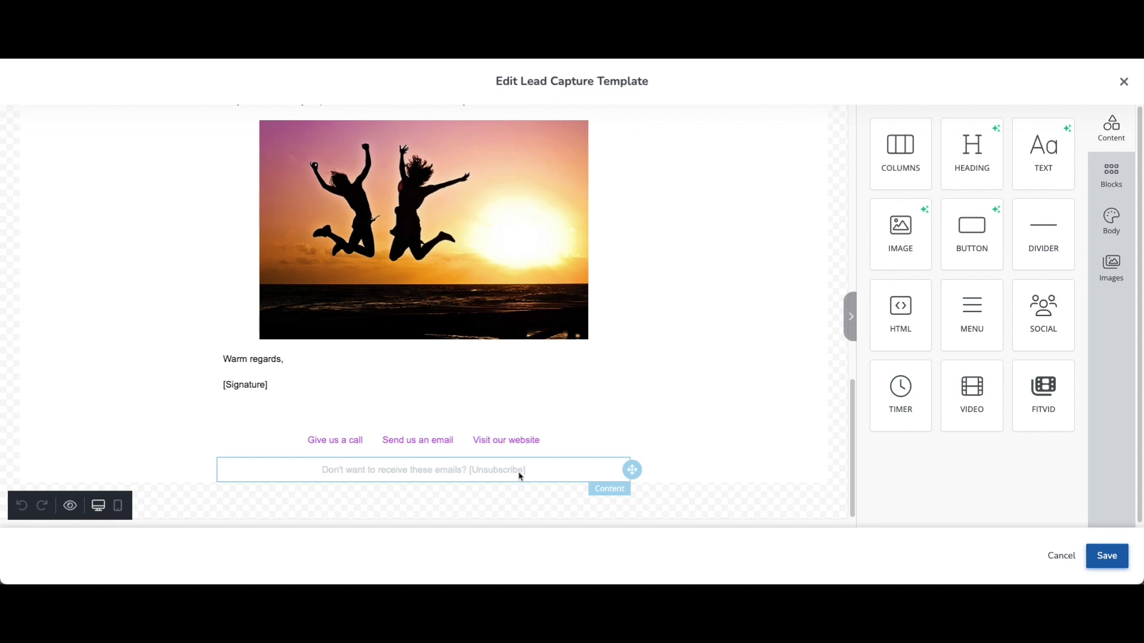
{"action": "scroll", "coordinate": [691, 334], "scroll_direction": "up", "scroll_amount": 3}
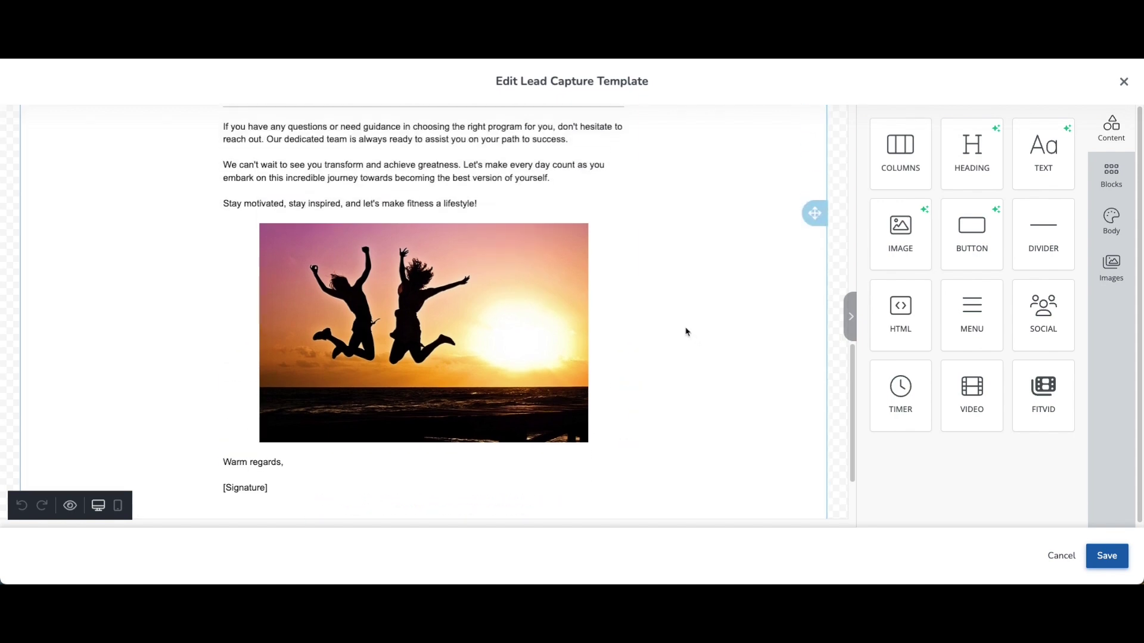
{"action": "scroll", "coordinate": [685, 331], "scroll_direction": "up", "scroll_amount": 20}
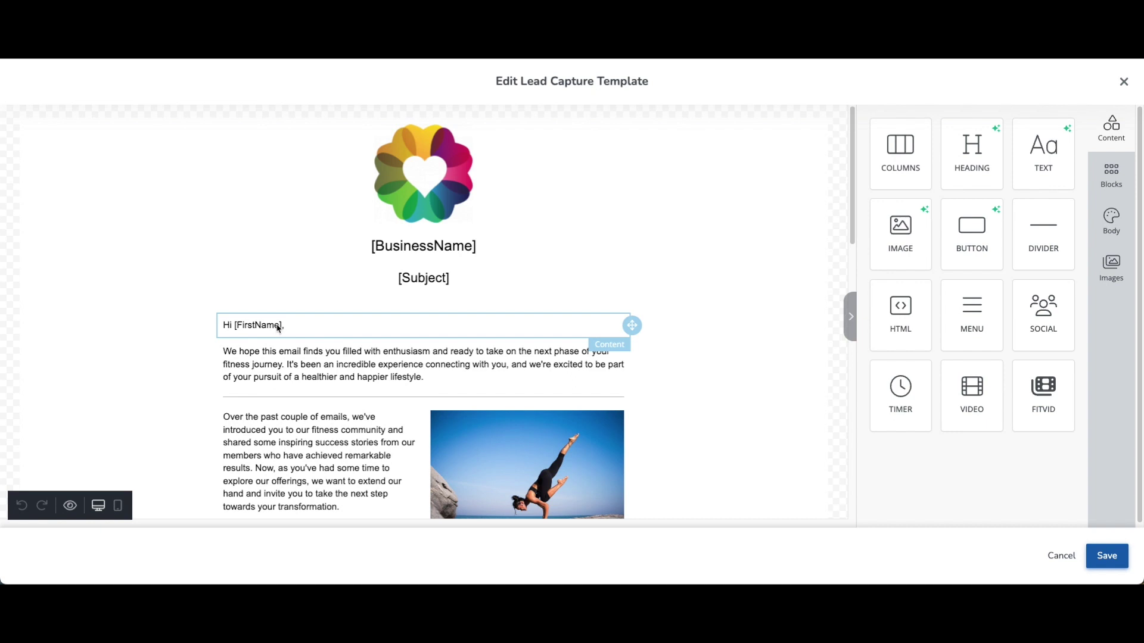
- Delete the comma after Hi [FirstName] and save the design, overriding the existing template
{"action": "key", "text": "BackSpace"}
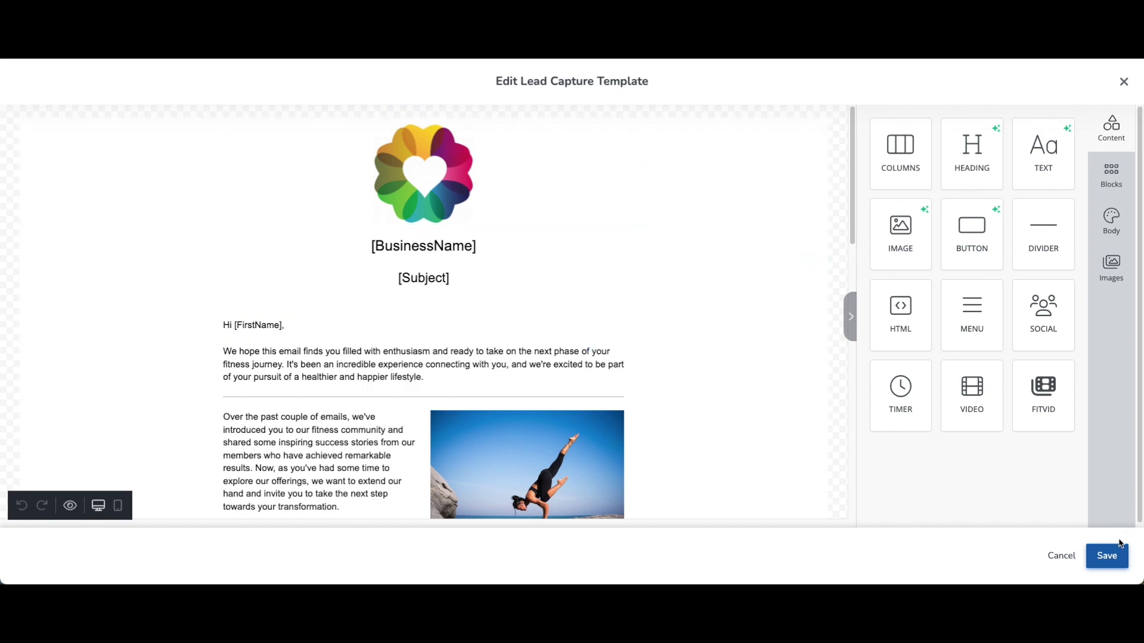
{"action": "left_click", "coordinate": [1118, 558]}
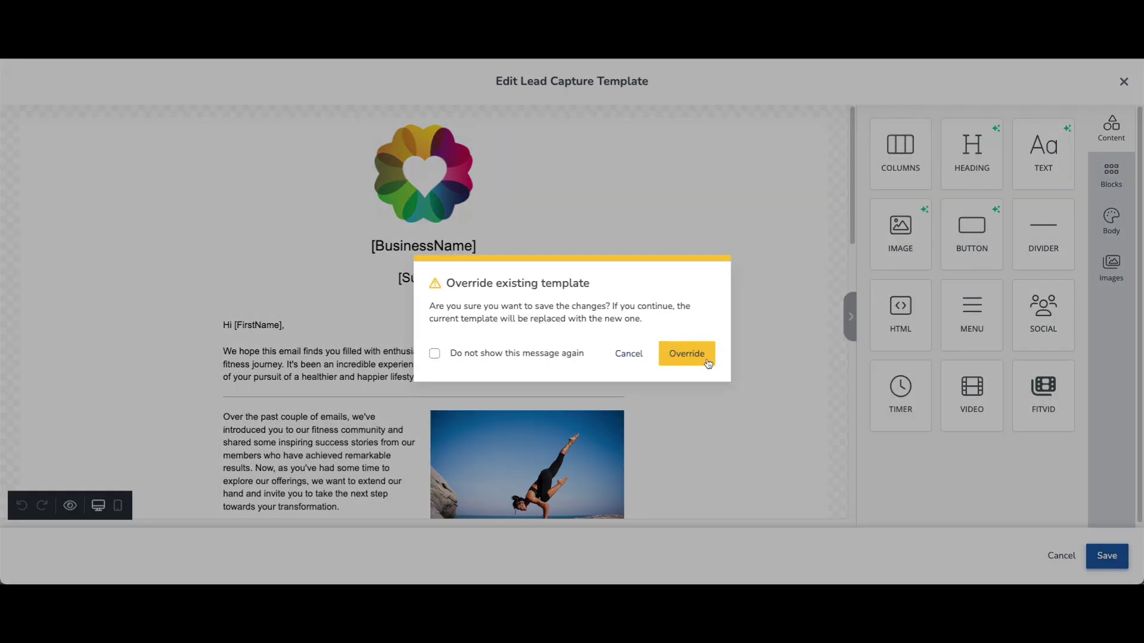
{"action": "left_click", "coordinate": [692, 354]}
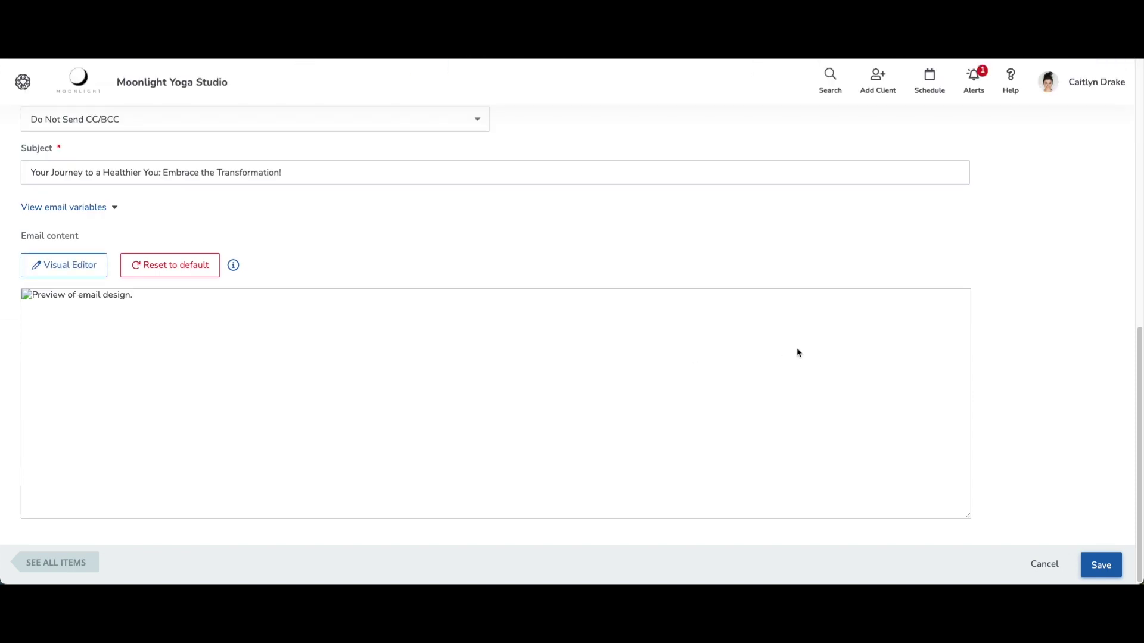
- Check the lead capture template's subject and content form, then save it
{"action": "scroll", "coordinate": [776, 276], "scroll_direction": "up", "scroll_amount": 7}
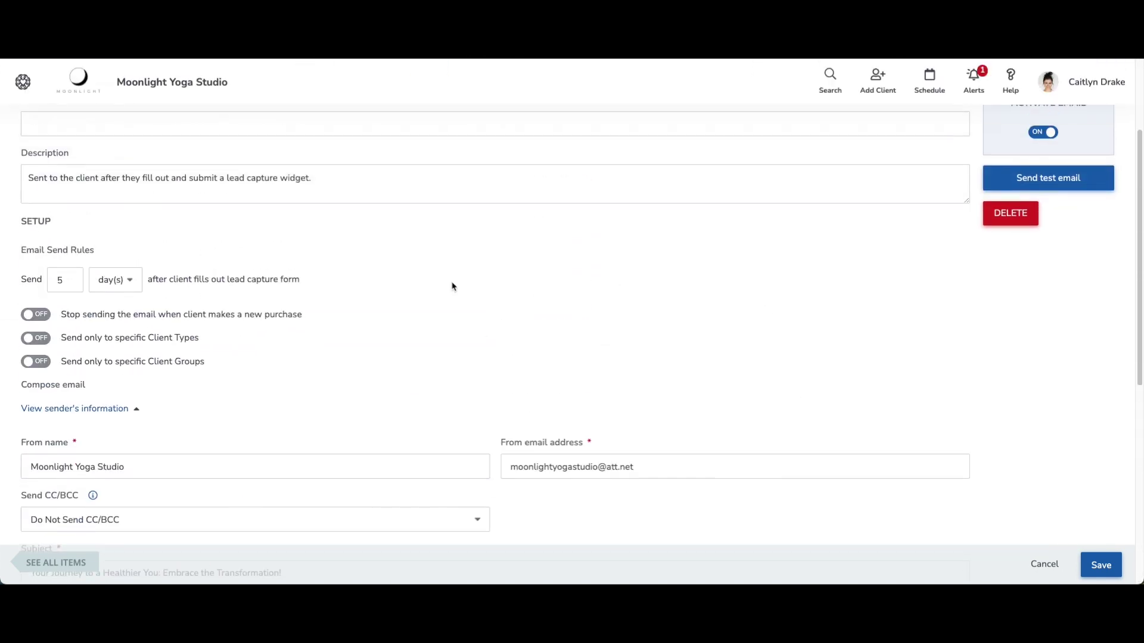
{"action": "scroll", "coordinate": [429, 247], "scroll_direction": "up", "scroll_amount": 2}
{"action": "scroll", "coordinate": [822, 368], "scroll_direction": "down", "scroll_amount": 7}
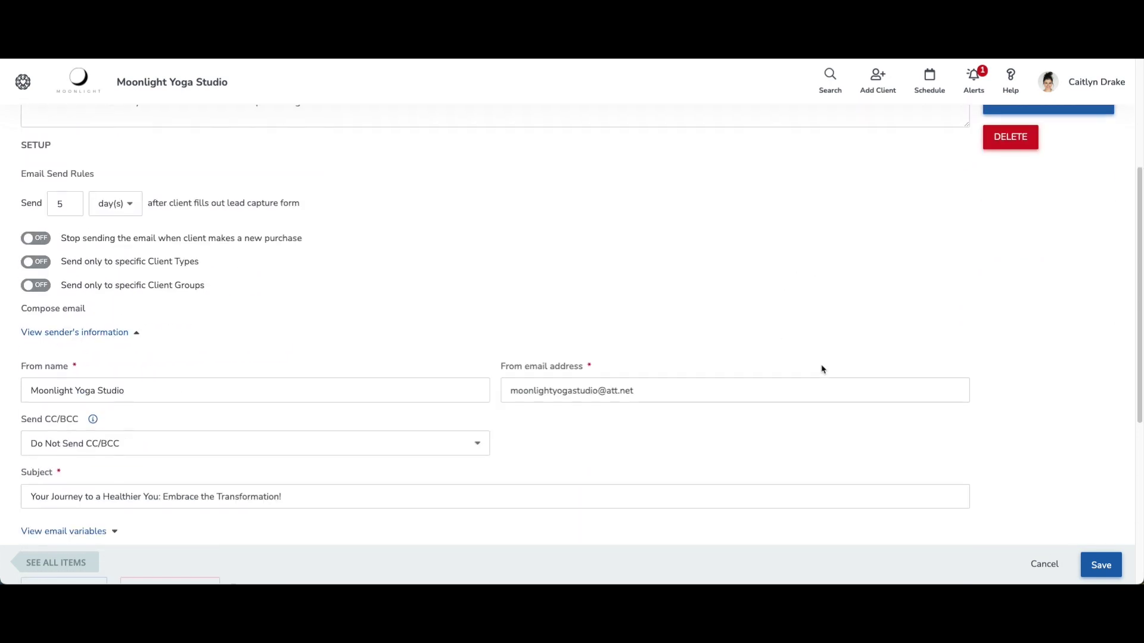
{"action": "scroll", "coordinate": [822, 369], "scroll_direction": "down", "scroll_amount": 1}
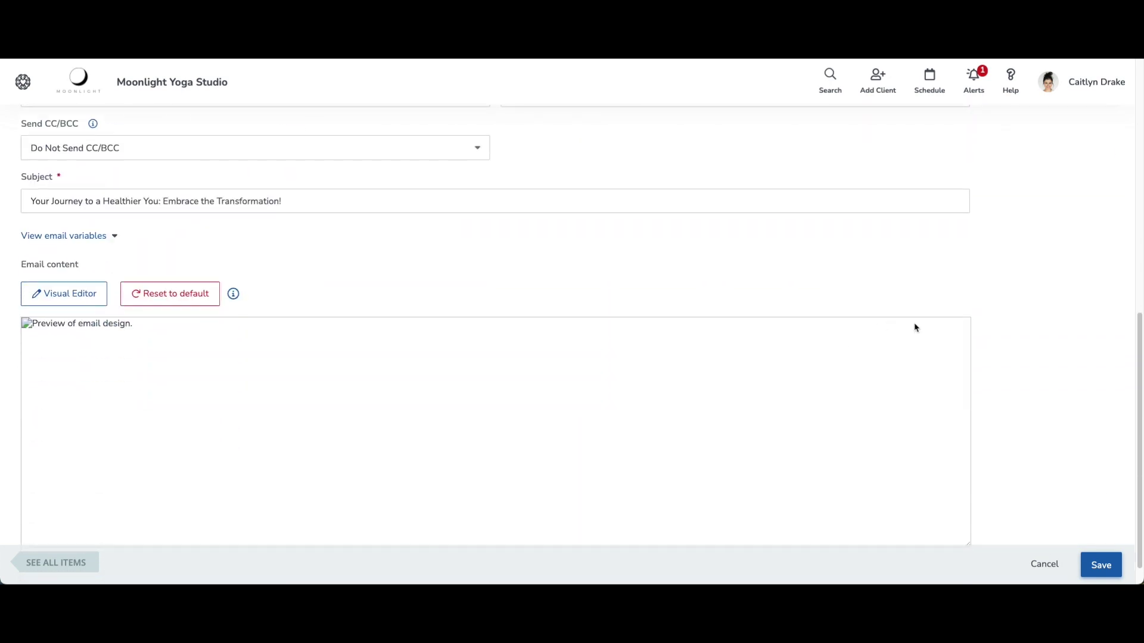
{"action": "left_click", "coordinate": [1102, 571]}
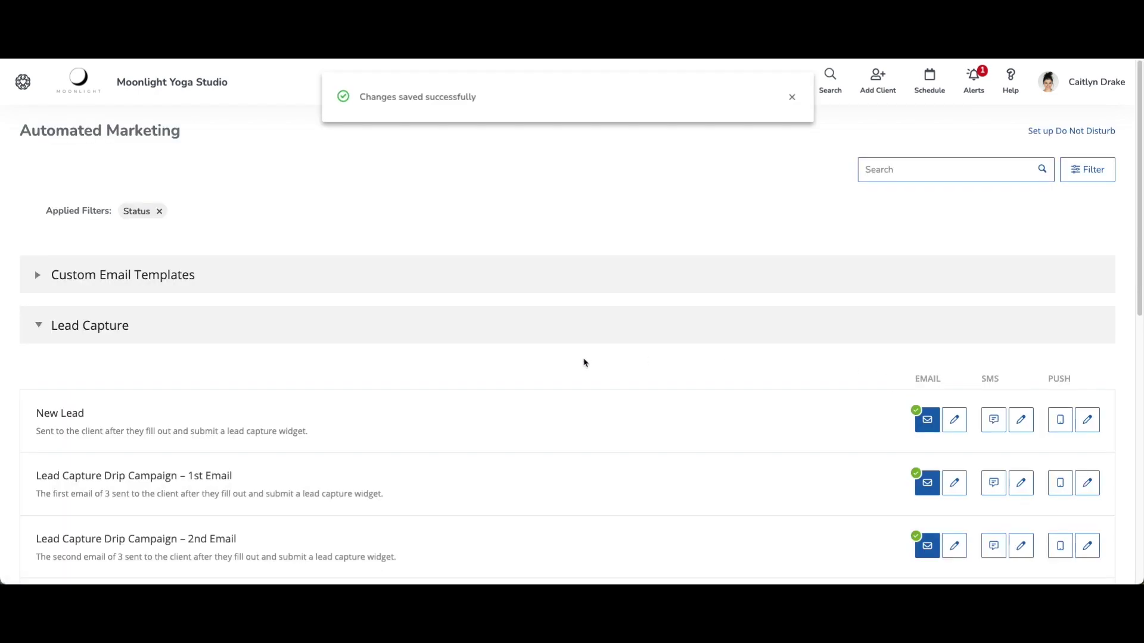
- Open the Healthier You lead capture template, deactivate its email with confirmation, then reactivate it
{"action": "scroll", "coordinate": [487, 374], "scroll_direction": "down", "scroll_amount": 4}
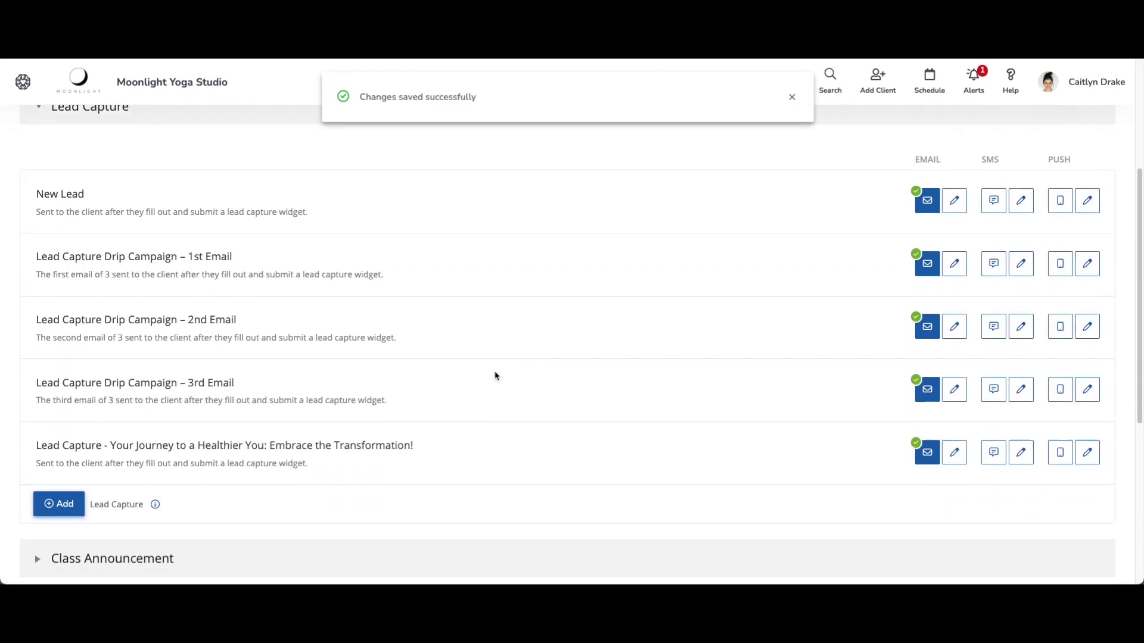
{"action": "left_click", "coordinate": [954, 437]}
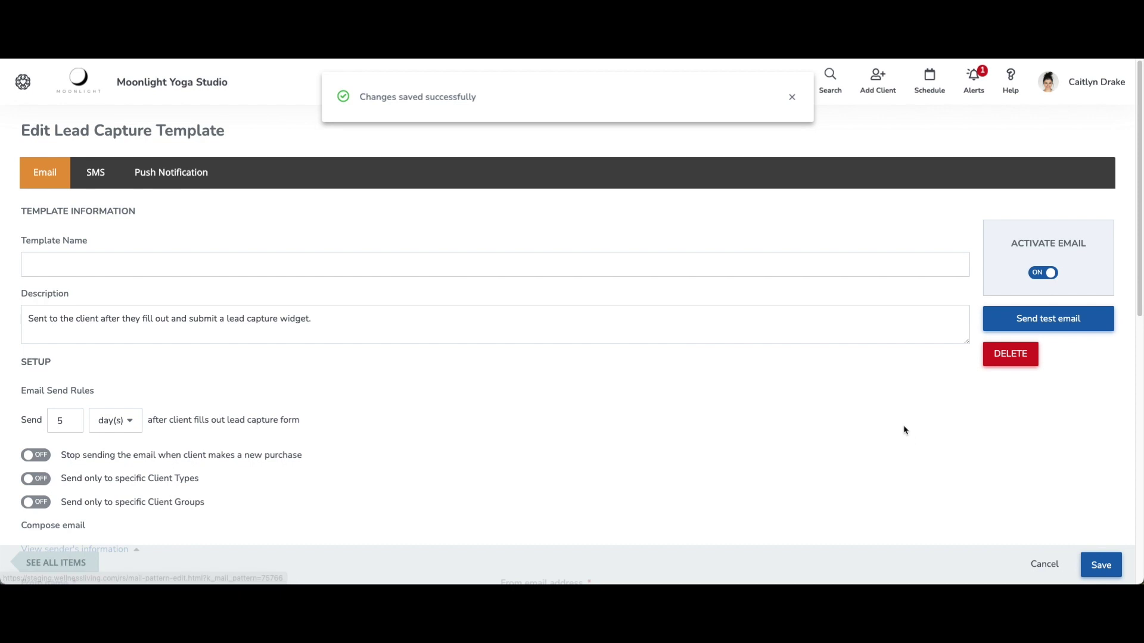
{"action": "left_click", "coordinate": [1062, 277]}
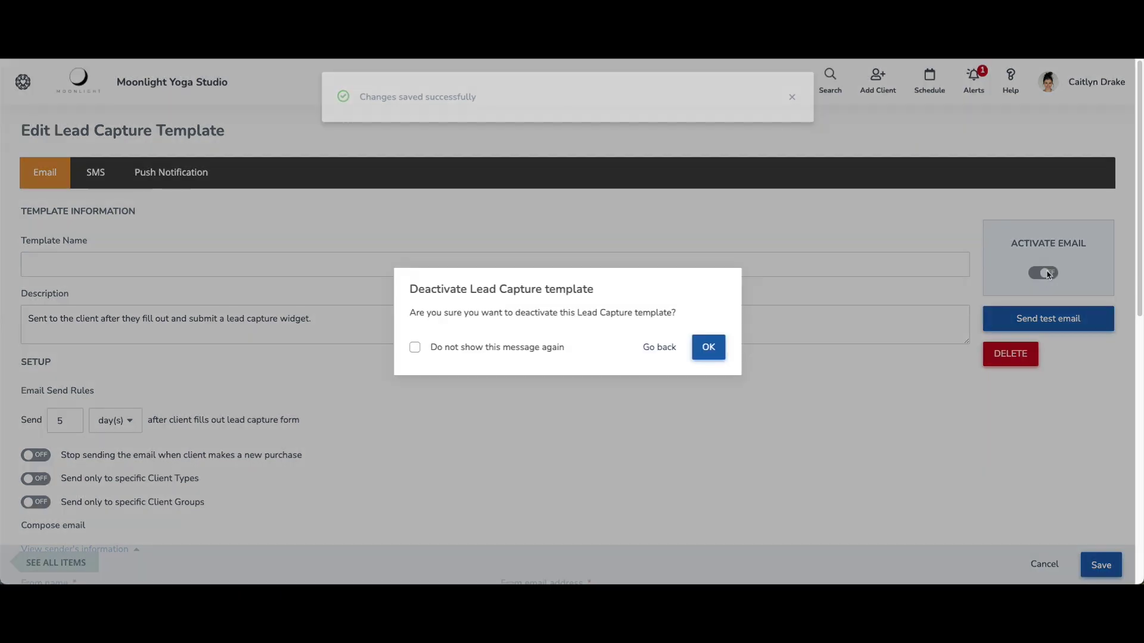
{"action": "left_click", "coordinate": [715, 349]}
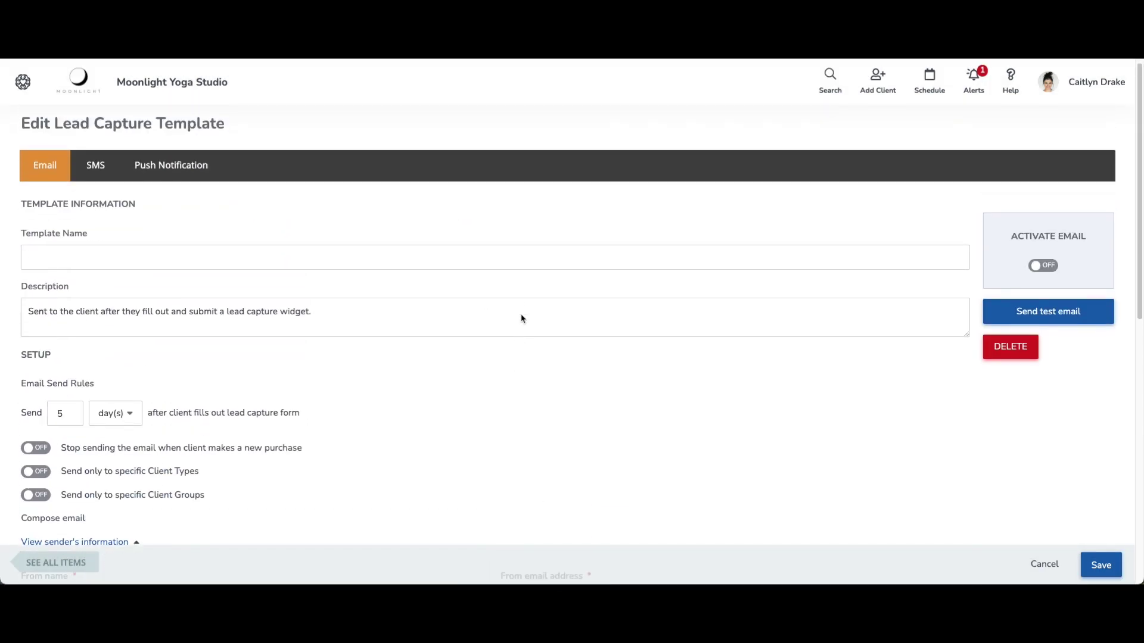
{"action": "left_click", "coordinate": [1046, 275]}
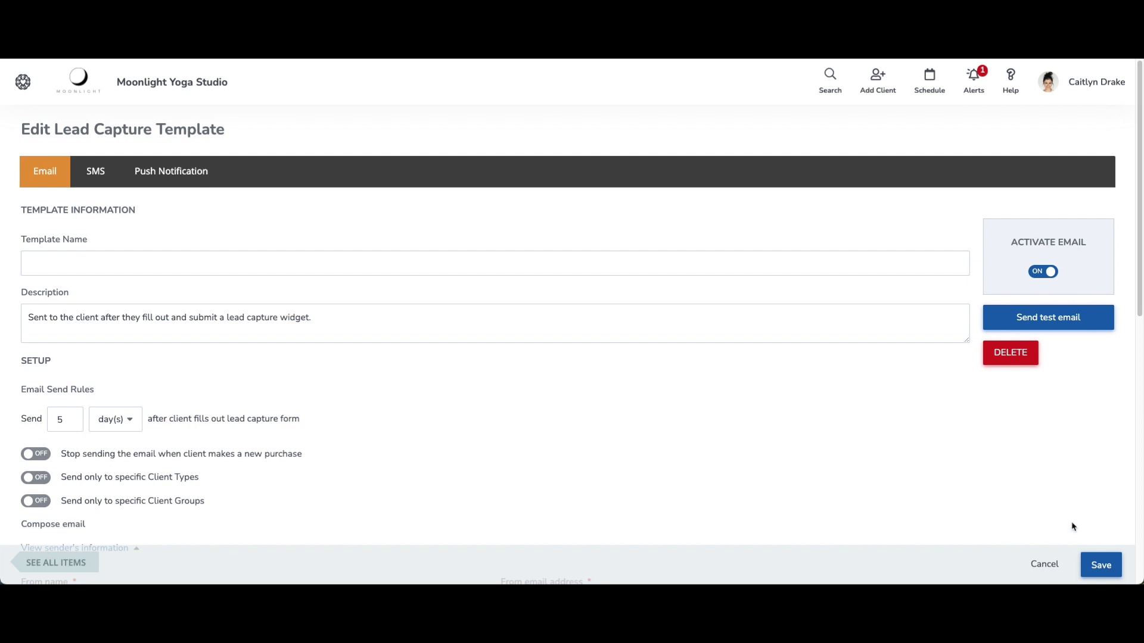